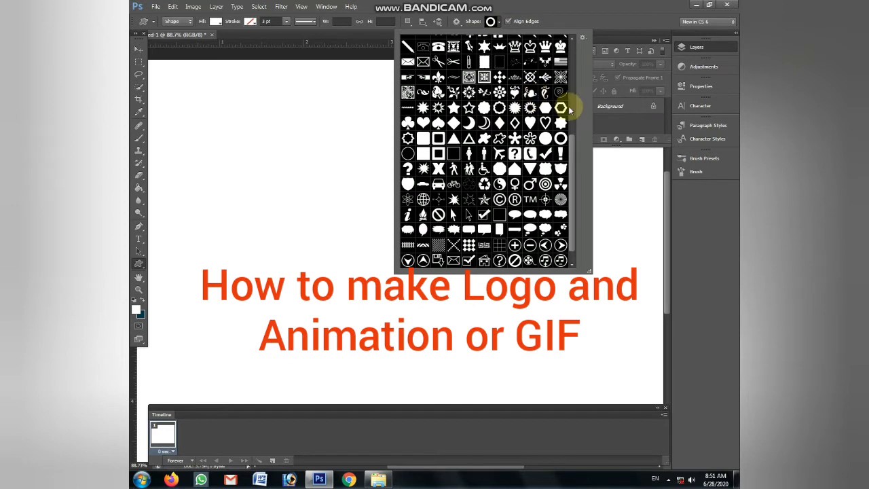
Draw a ring custom shape in the upper part of the canvas and shift it toward the centre
click(288, 141)
drag(349, 199, 409, 208)
key(ctrl+t)
key(Return)
key(v)
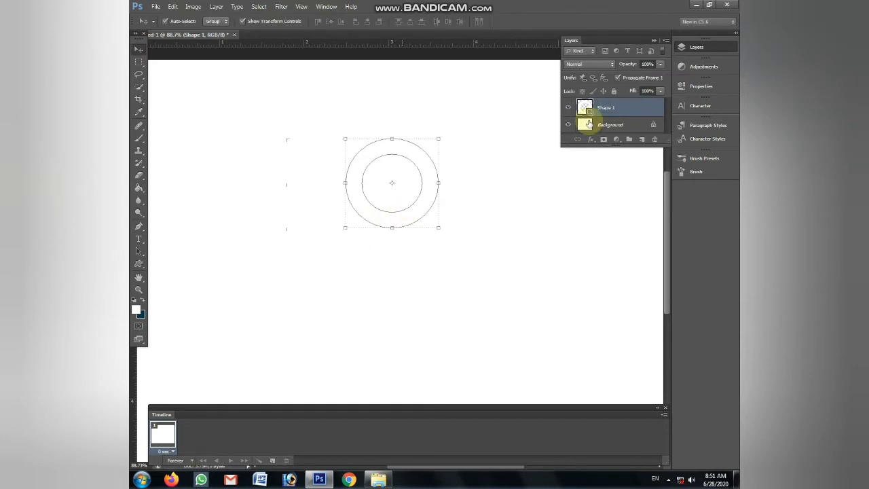
Add a Gradient Overlay to the ring shape with the Angle style and an angle of 0°
double_click(653, 111)
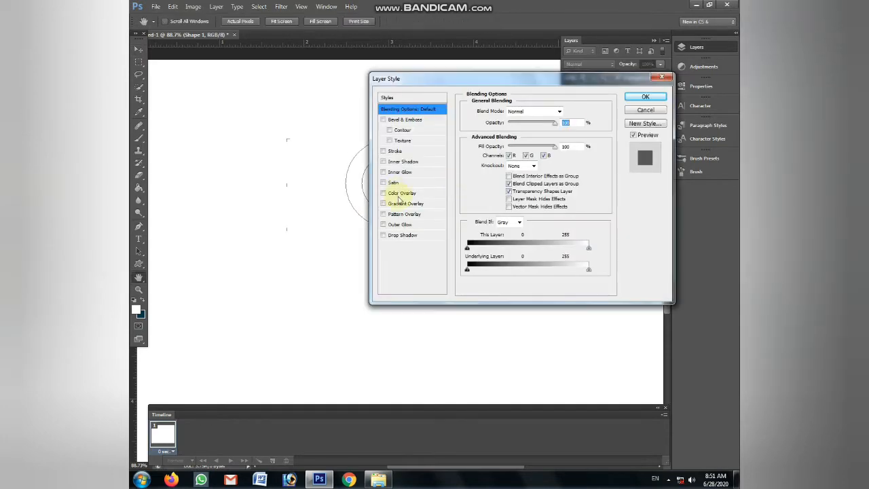
click(402, 206)
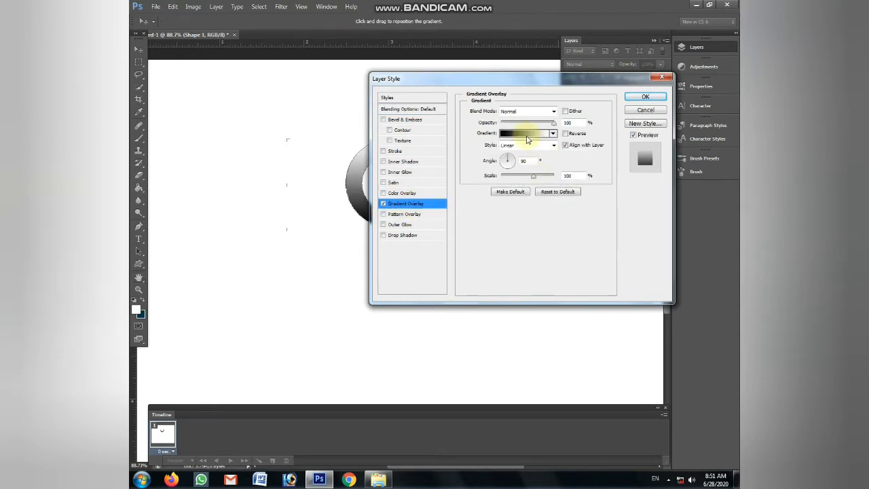
click(526, 144)
click(539, 167)
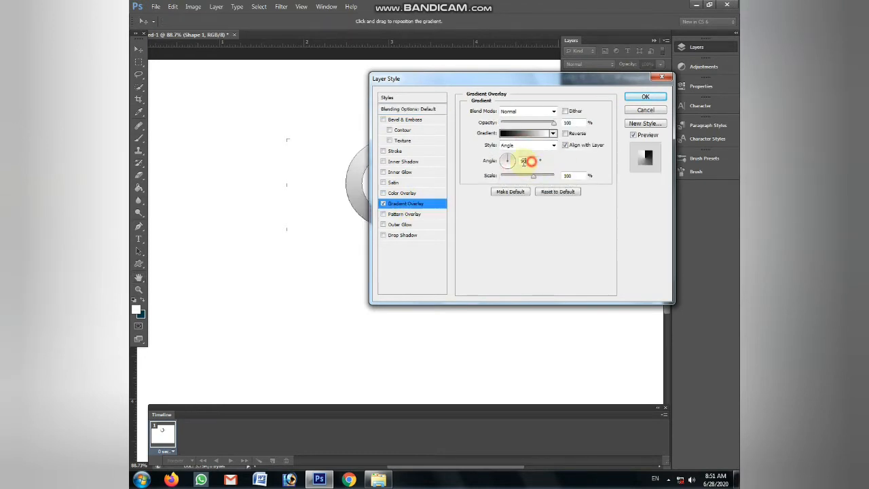
Add a colour stop to the overlay's gradient at 30% and colour it bright blue (00c6ff)
click(522, 135)
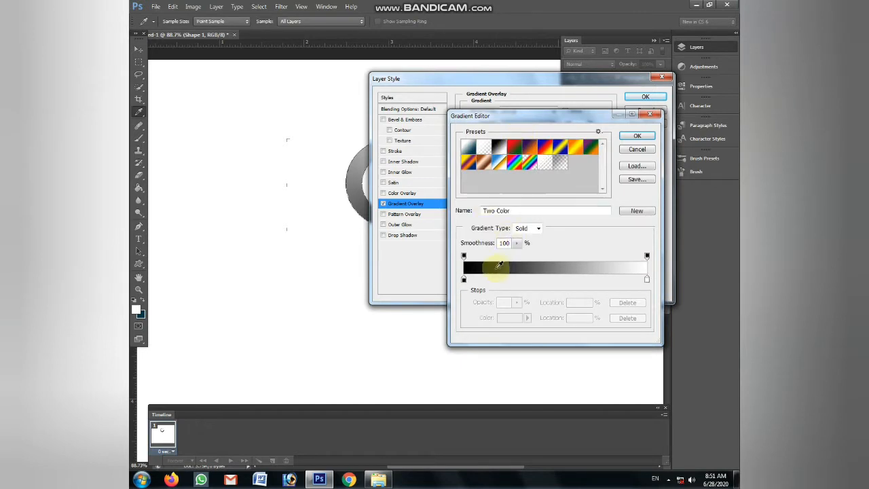
click(491, 281)
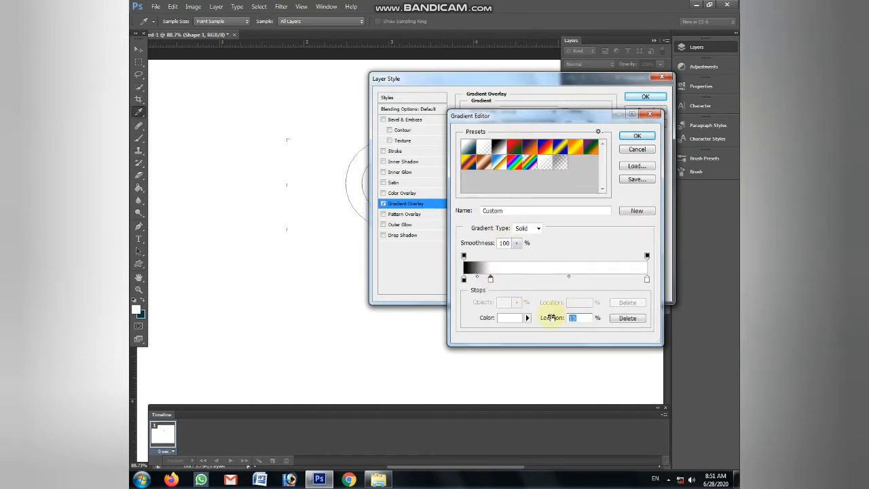
text(30)
click(501, 320)
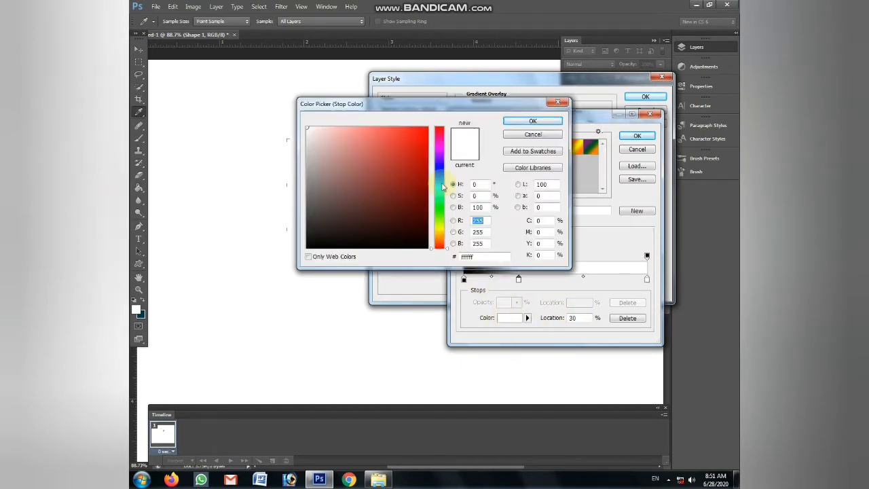
click(439, 183)
click(429, 125)
click(532, 121)
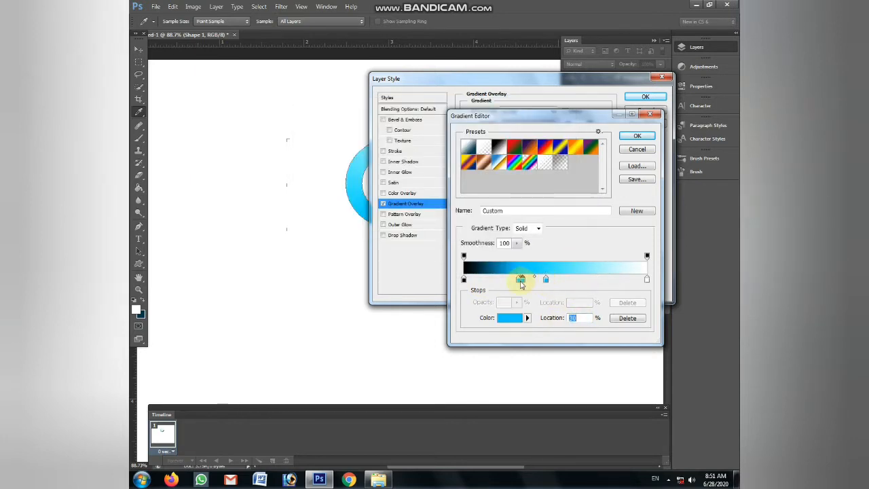
Place a second added gradient stop at 40% and make it black
text(1530)
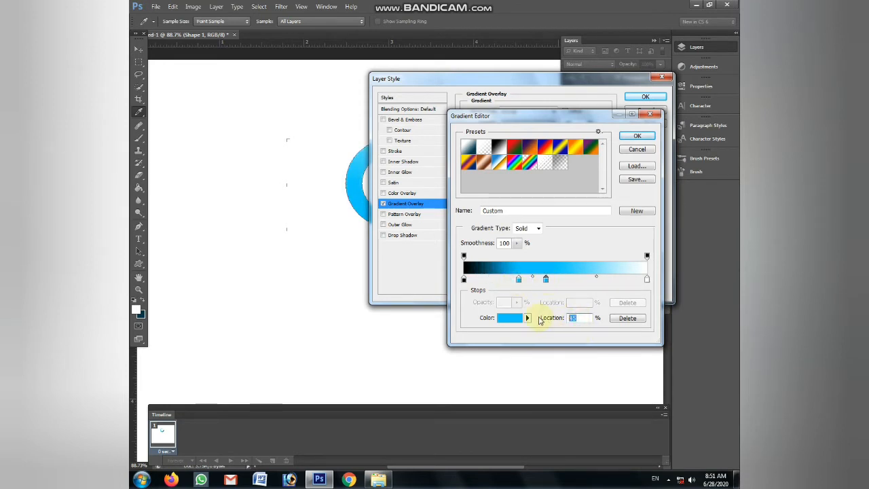
click(511, 318)
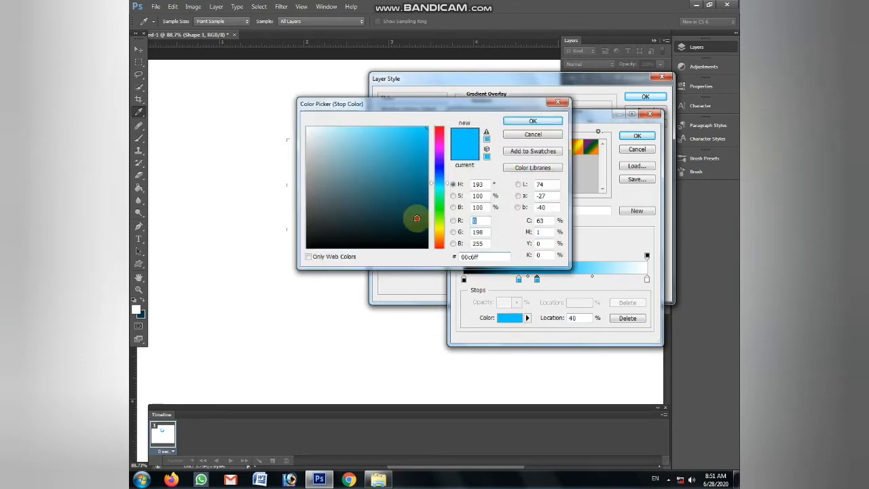
drag(413, 219, 428, 248)
click(532, 121)
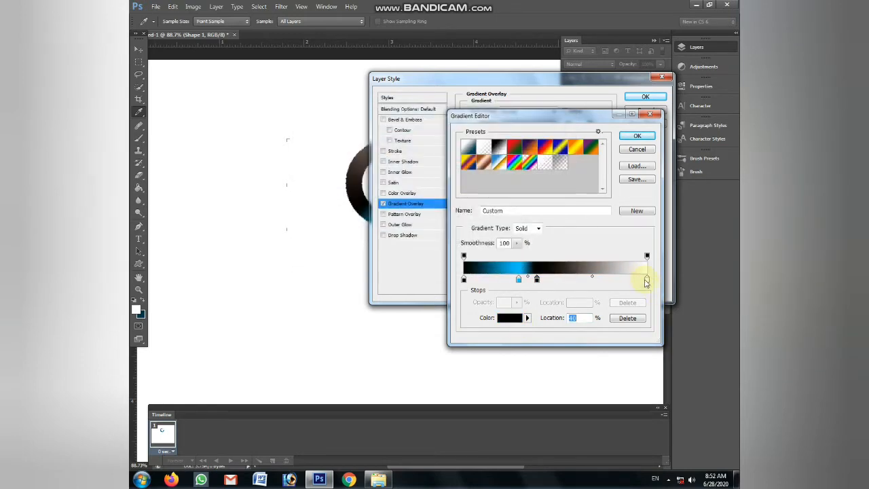
Make the gradient's end stop at 100% black (000000) and apply the Gradient Overlay to the ring
click(510, 318)
drag(403, 219, 431, 253)
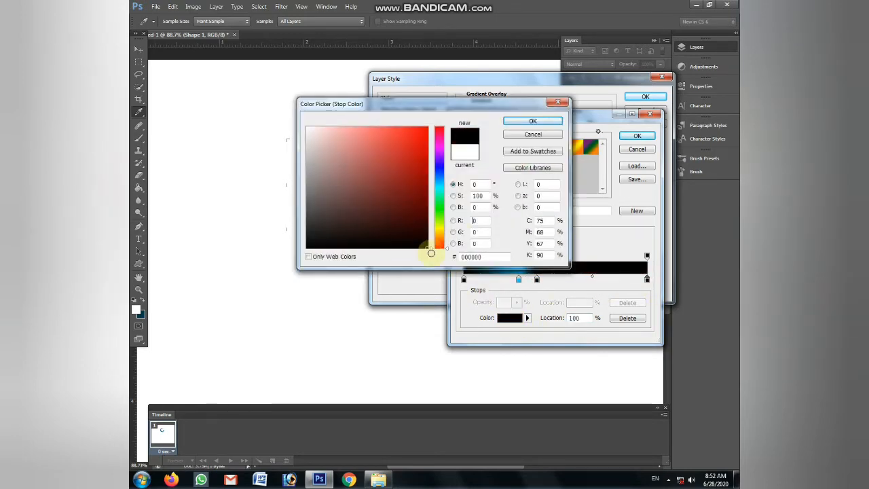
click(533, 121)
click(638, 138)
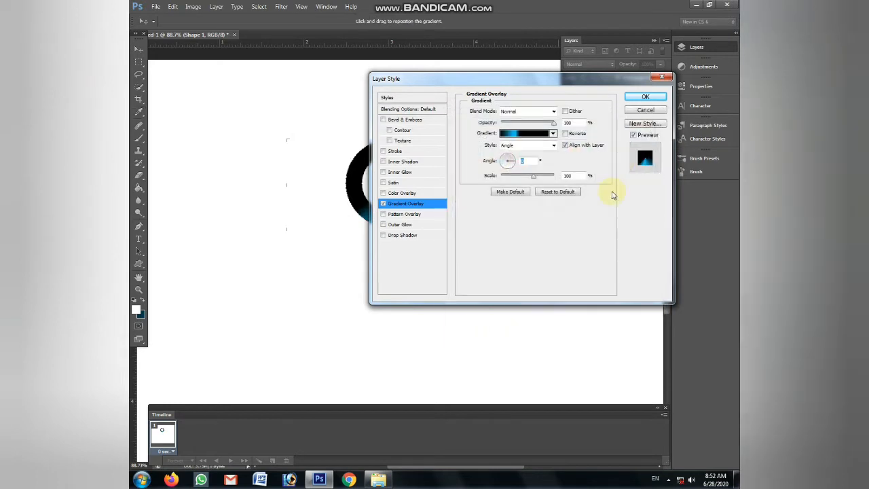
click(643, 97)
Add an Inner Glow to the ring shape with the near-white glow colour fefefe
scroll(614, 126, down, 1)
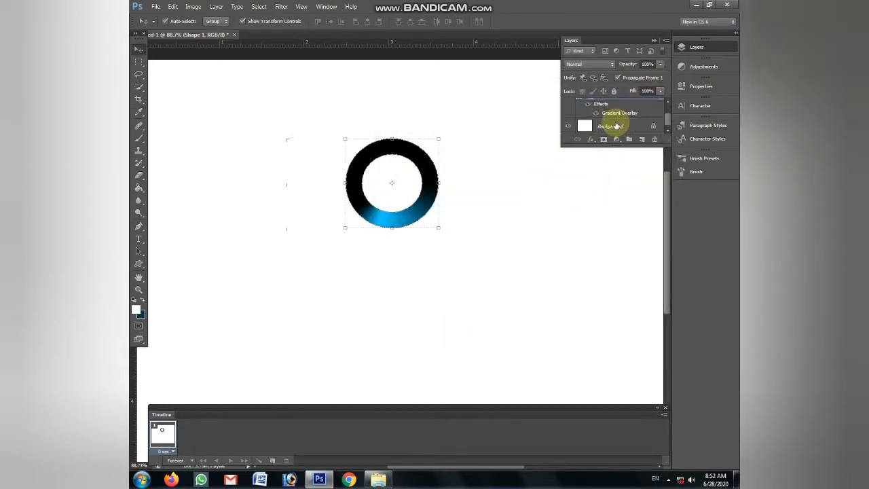
right_click(621, 120)
click(632, 137)
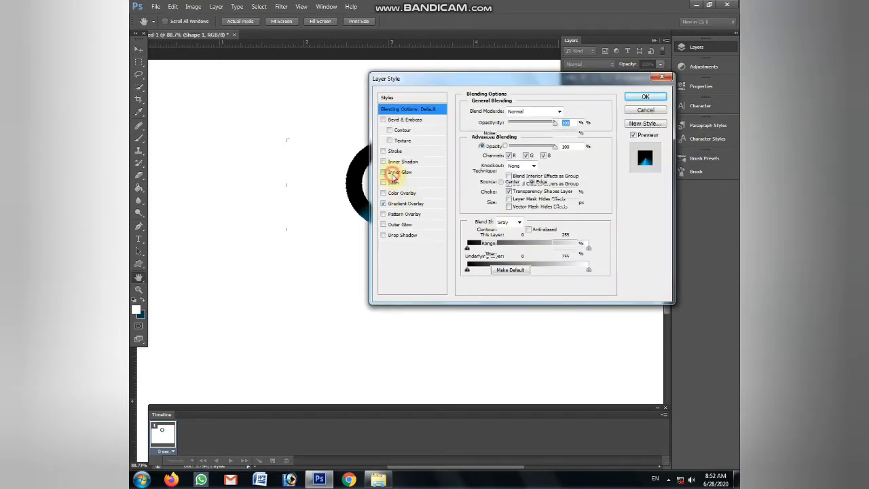
click(394, 171)
click(494, 148)
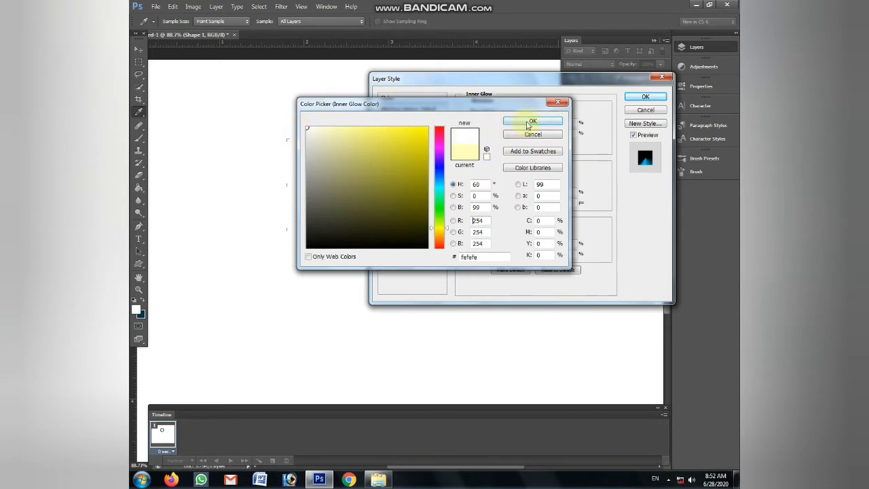
click(524, 121)
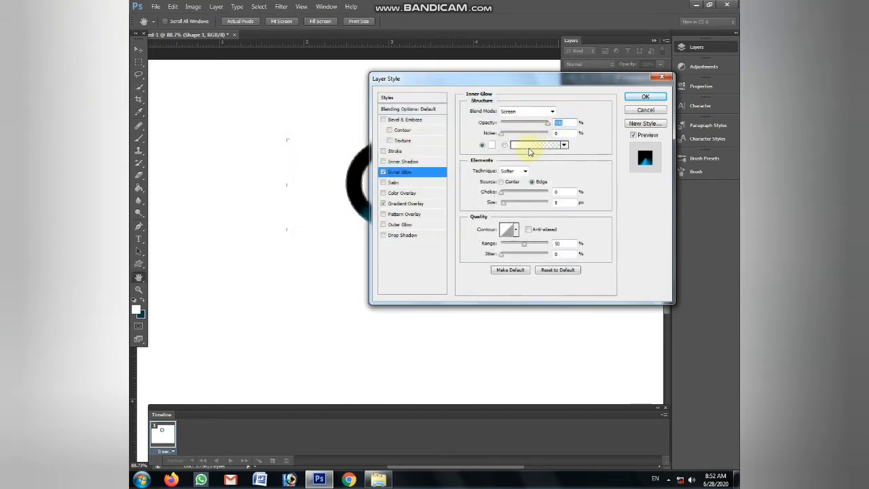
Give the Inner Glow an Edge source, the contour with two tall peaks and the Overlay blend mode, and apply it
click(504, 182)
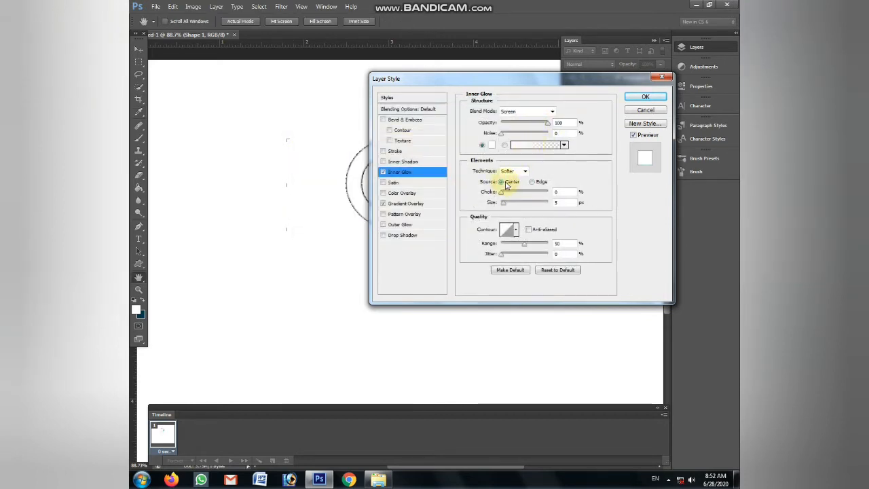
click(533, 181)
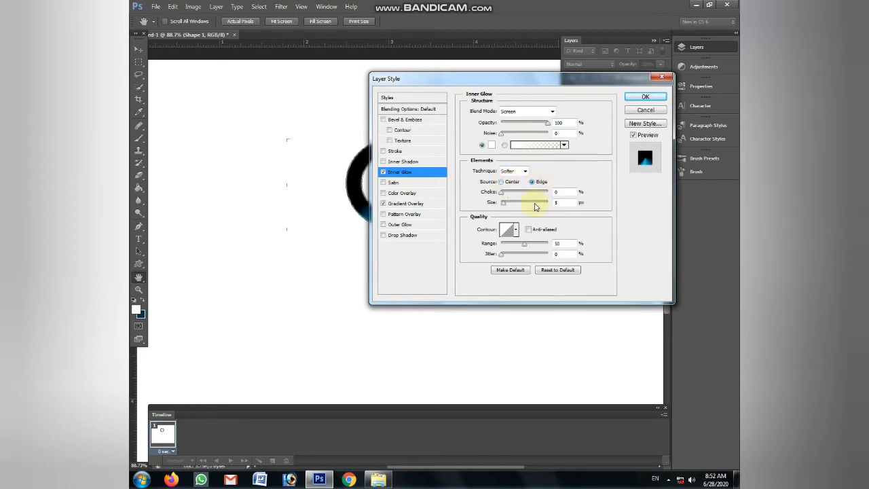
click(515, 231)
click(494, 271)
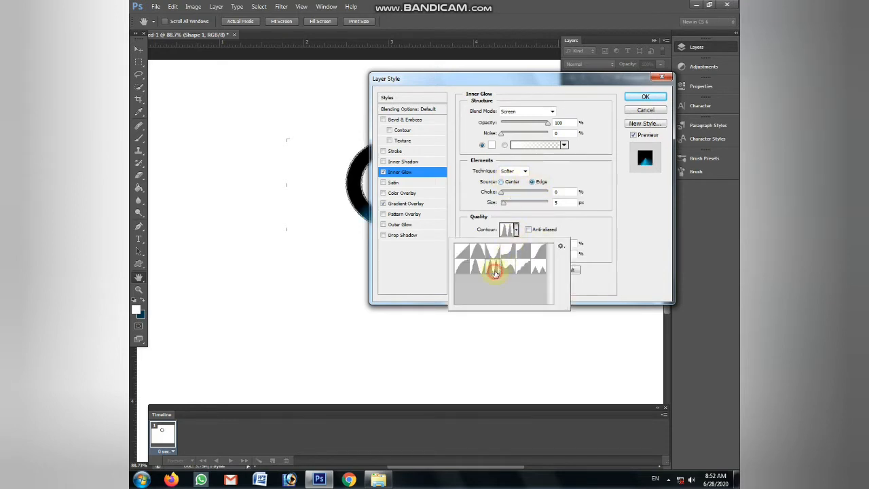
click(592, 235)
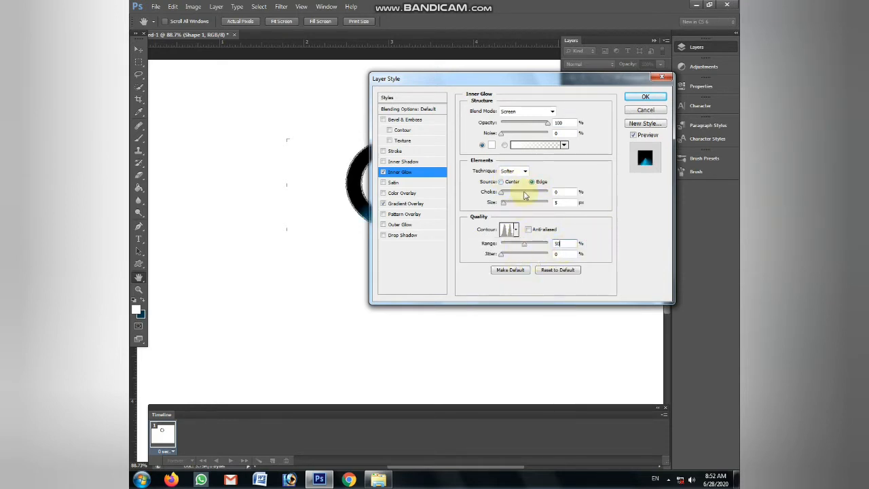
click(518, 113)
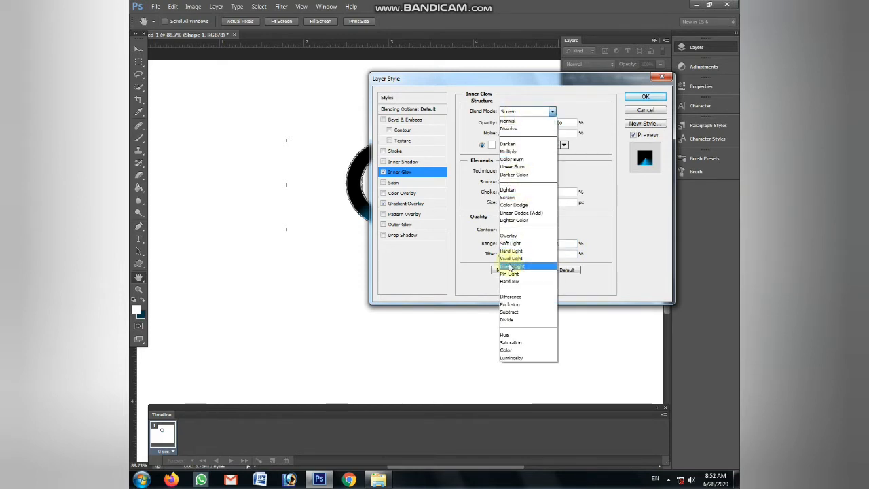
click(520, 241)
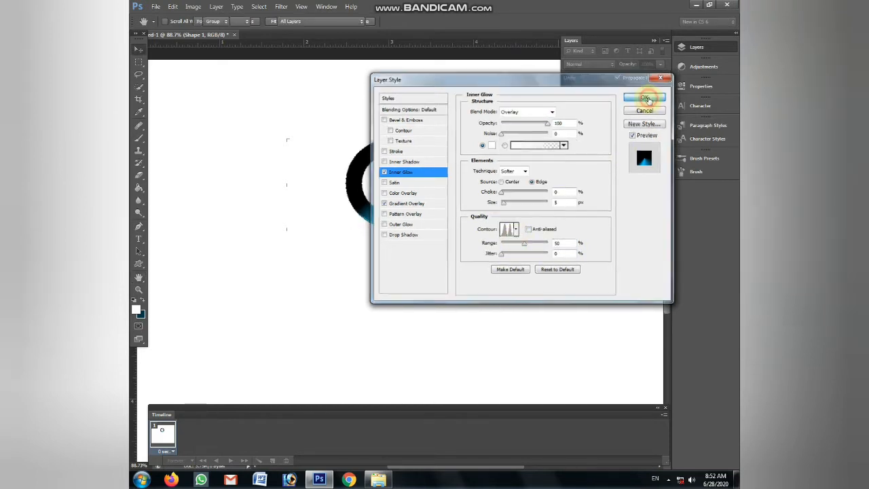
click(645, 97)
Add a second animation frame and set the ring's Gradient Overlay angle to 20° in it
scroll(372, 182, up, 1)
scroll(372, 182, up, 1)
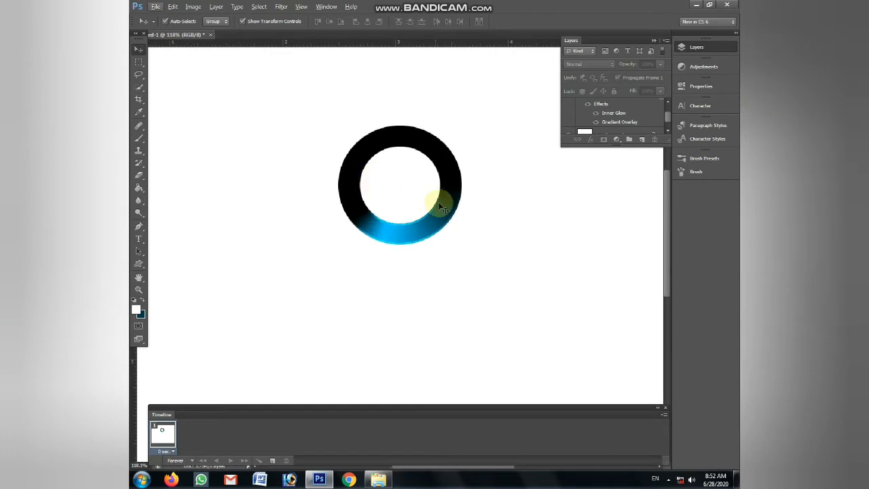
click(437, 202)
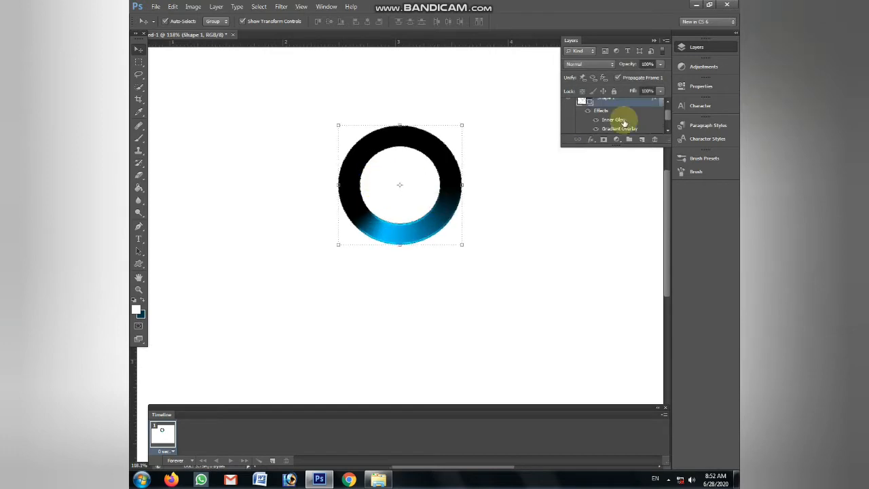
click(271, 460)
right_click(608, 131)
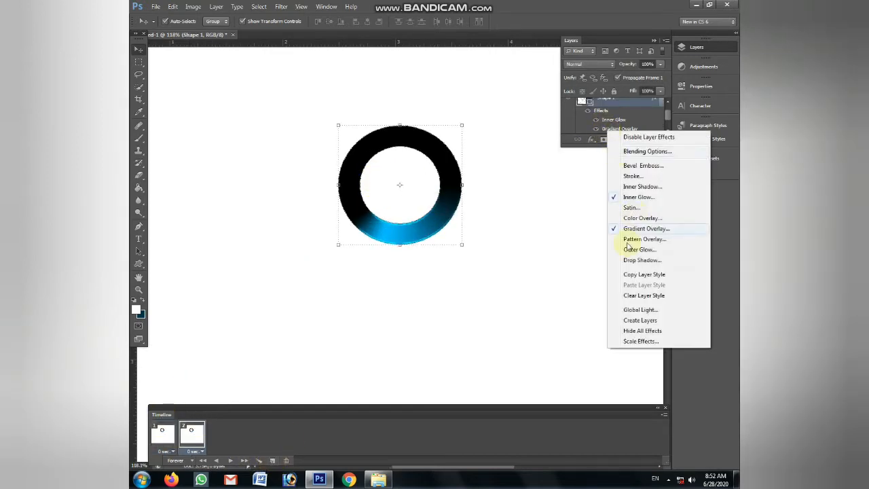
click(608, 133)
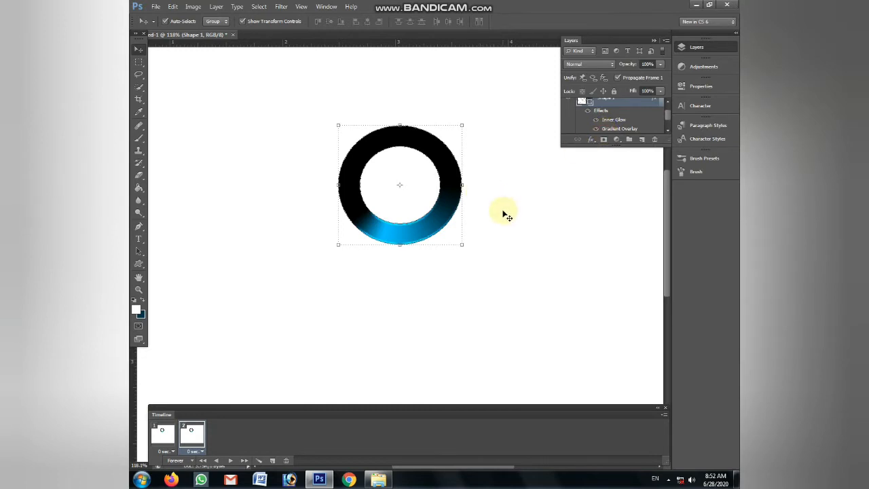
double_click(608, 128)
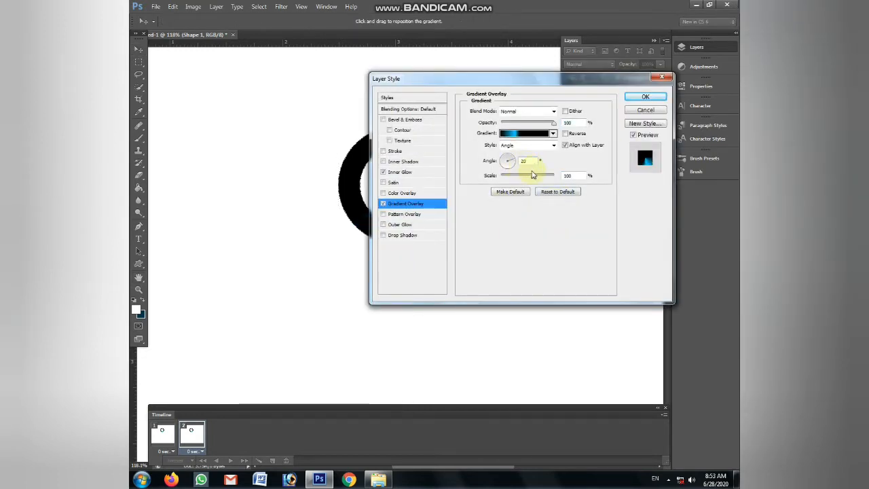
key(Return)
Add a third animation frame and set the ring's Gradient Overlay angle to 40° in it
click(272, 460)
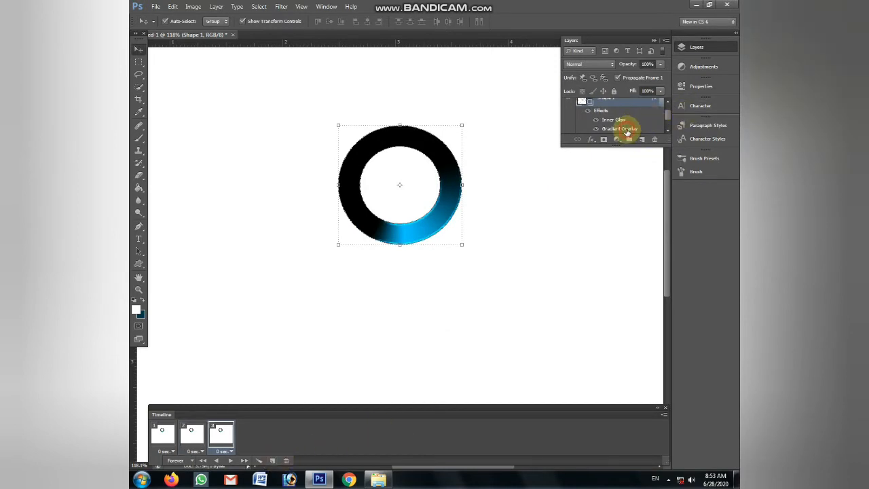
double_click(625, 130)
text(40)
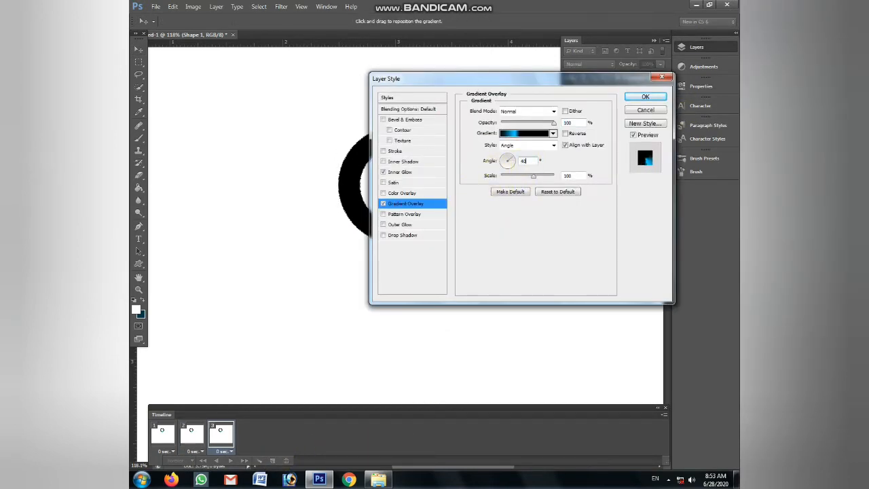
key(Return)
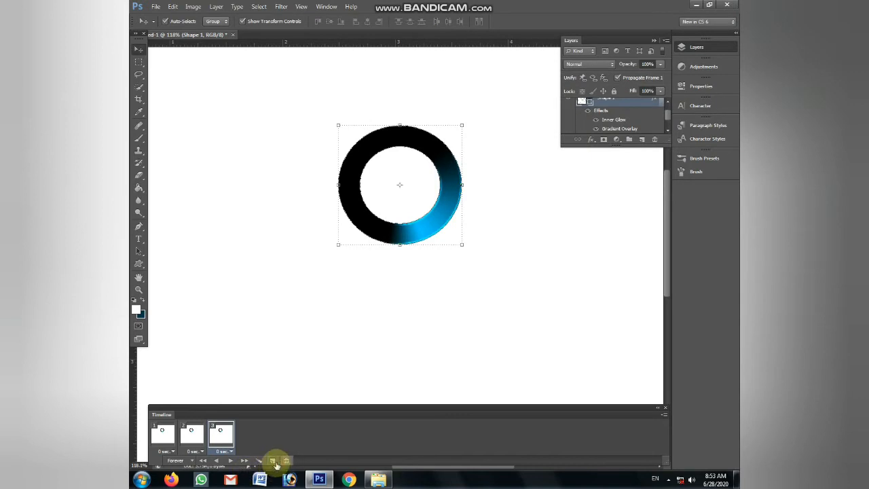
Add two more animation frames and set the ring's Gradient Overlay angle to 60° in frame 5
click(272, 460)
click(272, 460)
double_click(621, 129)
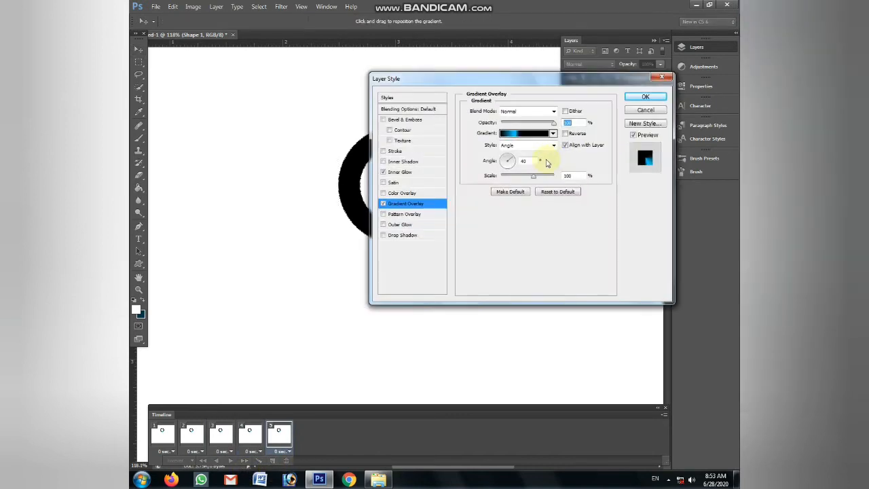
key(Return)
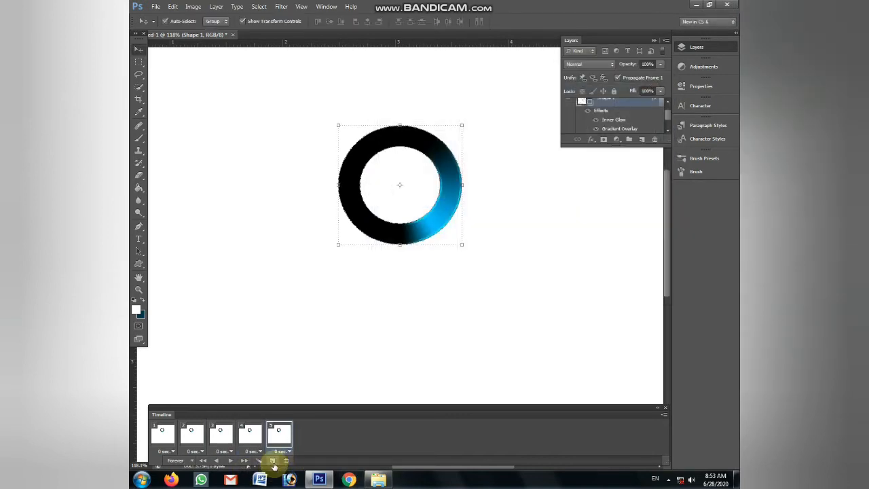
Add a sixth animation frame and turn the ring's Gradient Overlay angle further counter-clockwise in it
click(272, 460)
double_click(623, 129)
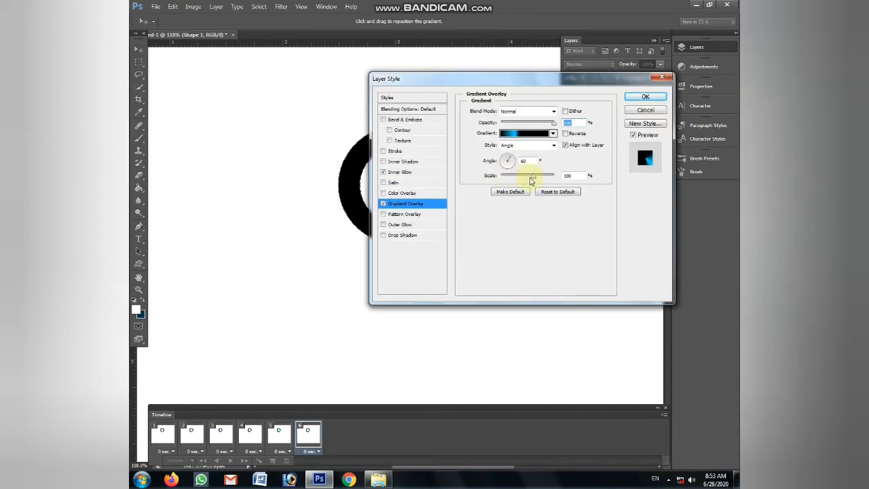
drag(506, 168, 502, 158)
key(Return)
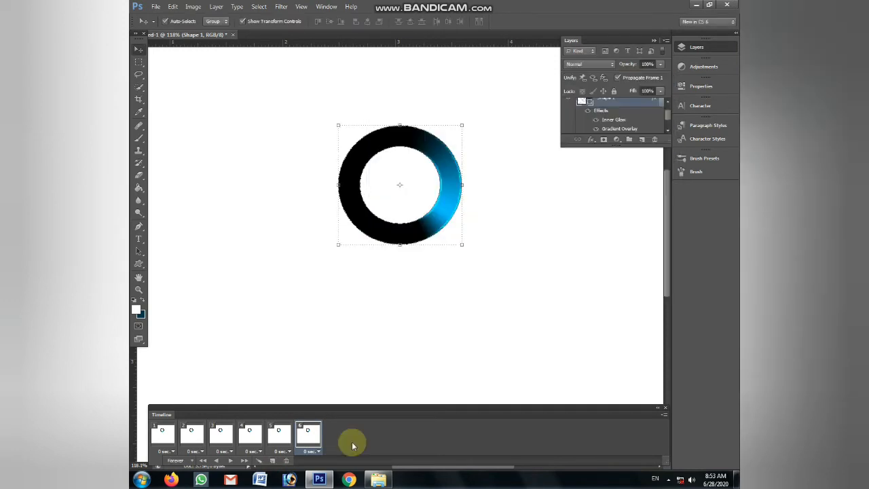
Add a seventh and an eighth animation frame and set the ring's Gradient Overlay angle to 80° in frame 5
click(272, 461)
click(272, 460)
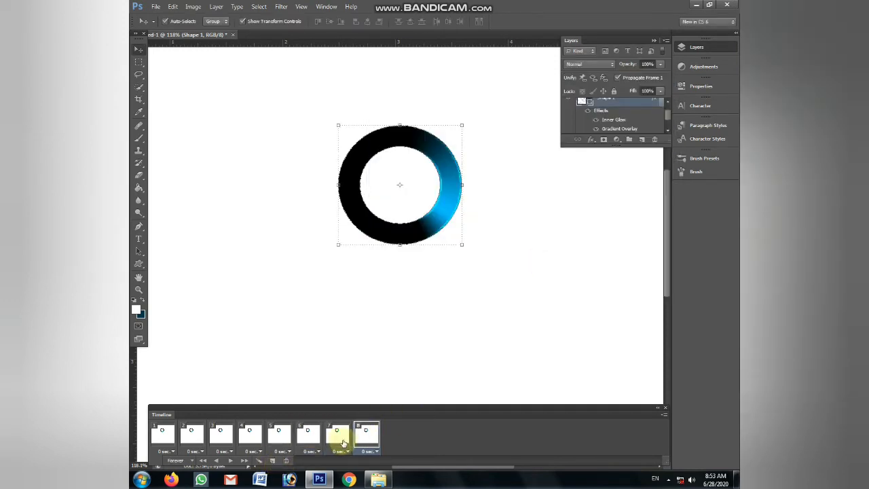
click(278, 435)
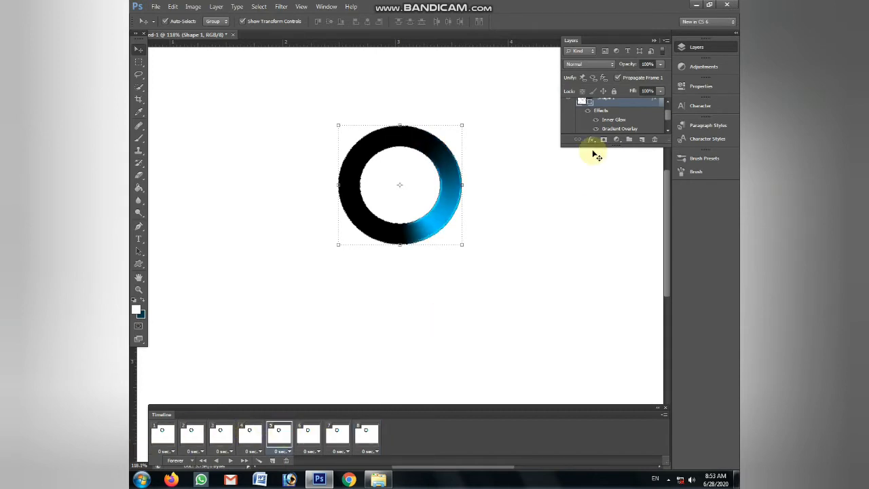
double_click(615, 129)
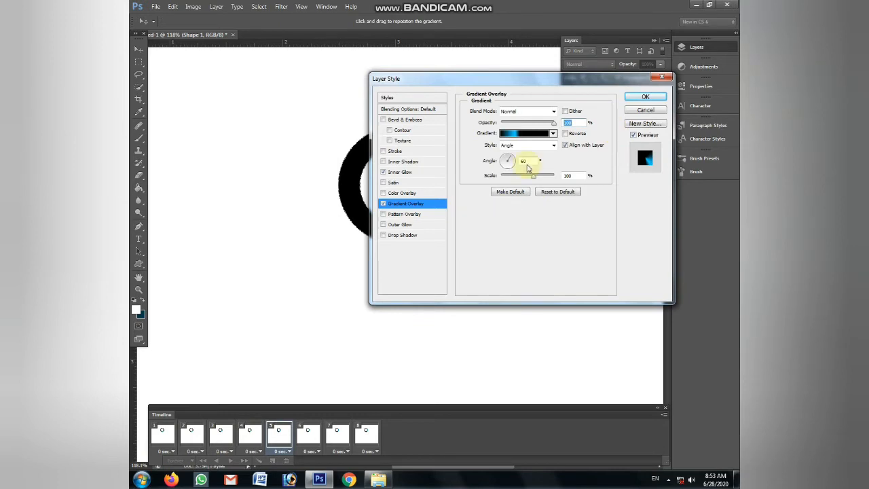
key(Return)
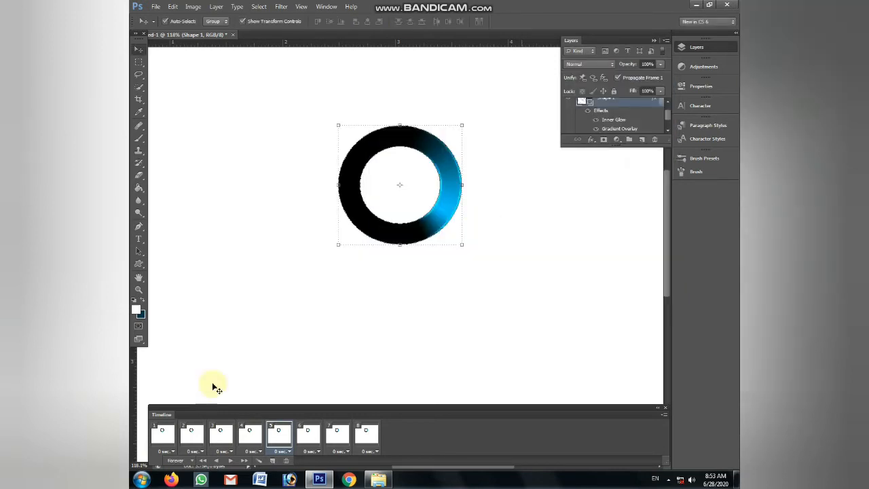
Check the ring's Gradient Overlay angle in frames 2 and 3
click(194, 438)
double_click(613, 129)
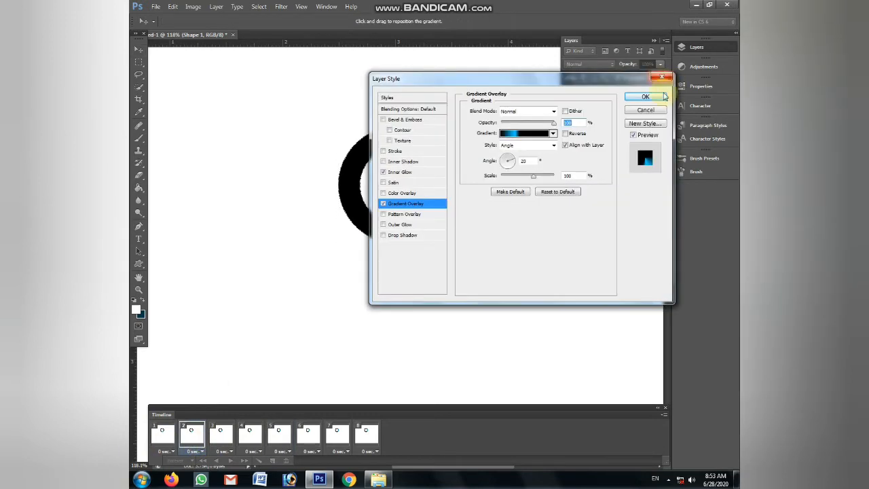
click(646, 93)
click(224, 440)
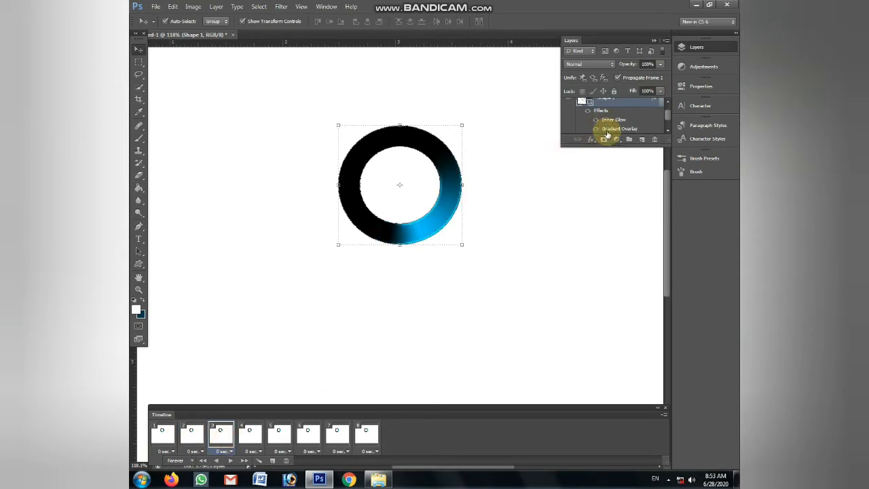
double_click(611, 129)
click(662, 78)
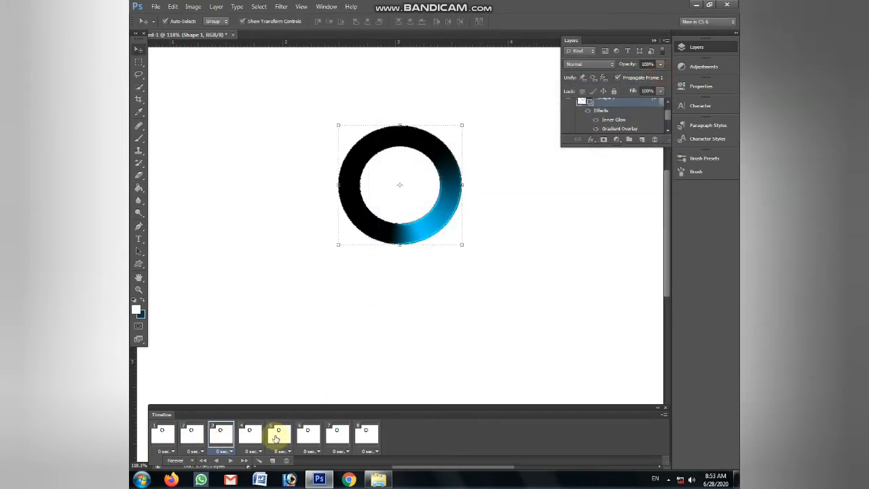
Turn the ring's Gradient Overlay angle further counter-clockwise in frame 6 and further still in frame 7
click(306, 434)
double_click(617, 129)
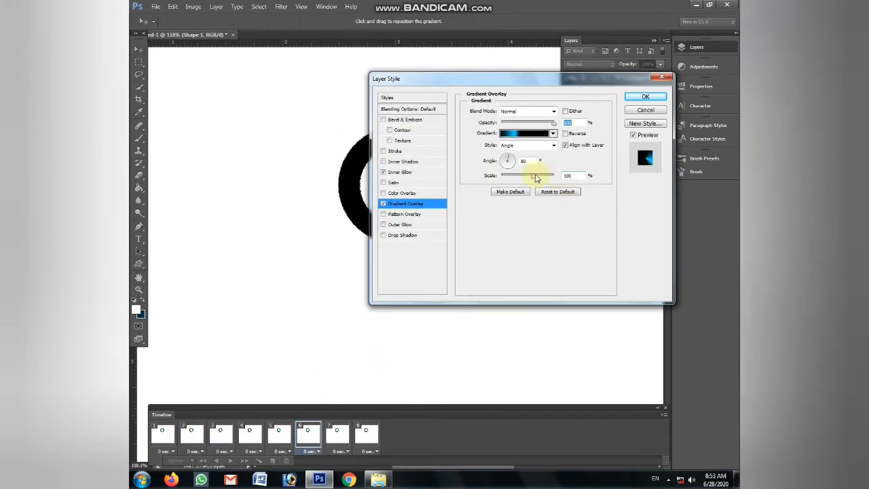
key(Return)
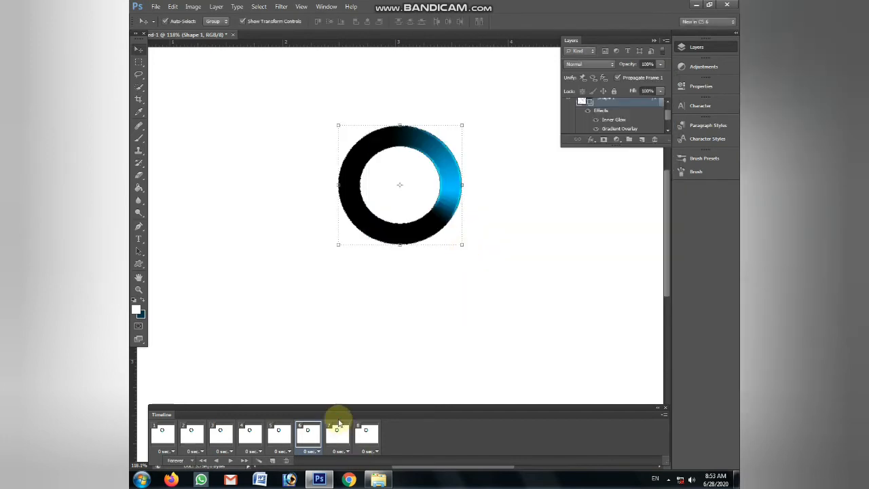
click(337, 434)
double_click(615, 128)
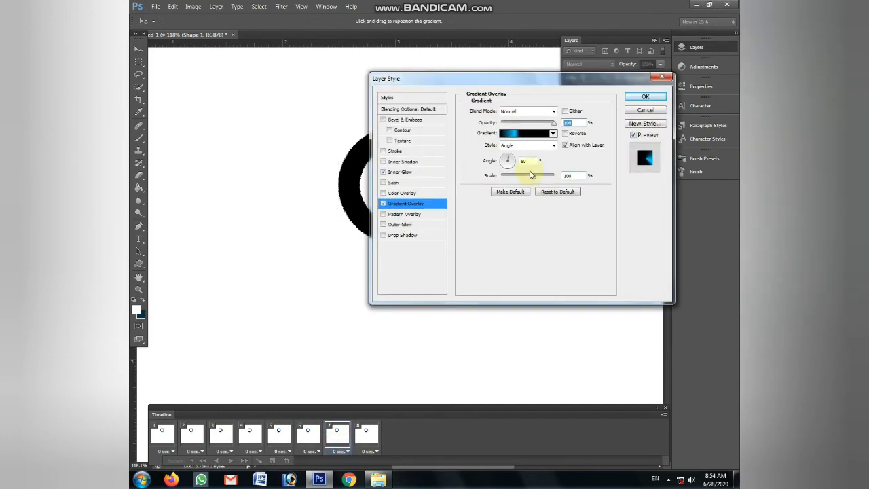
key(Return)
Set the ring's Gradient Overlay angle to 140° in frame 8
click(361, 427)
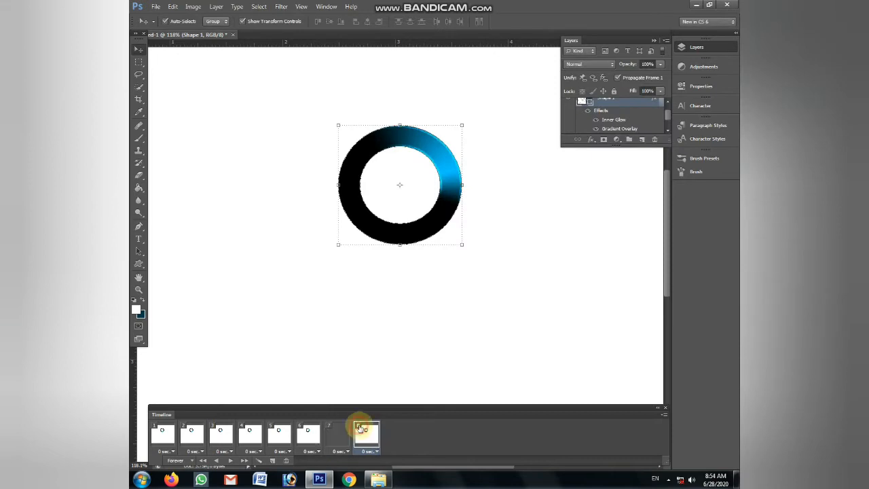
double_click(619, 128)
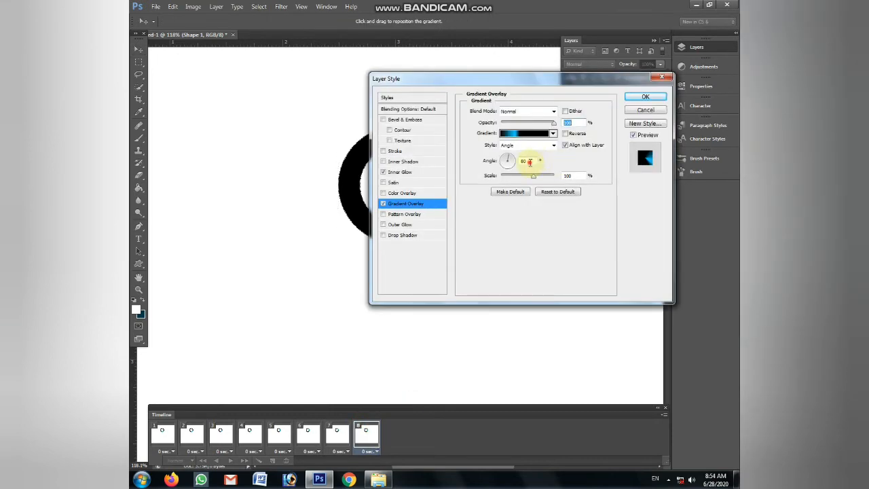
key(Return)
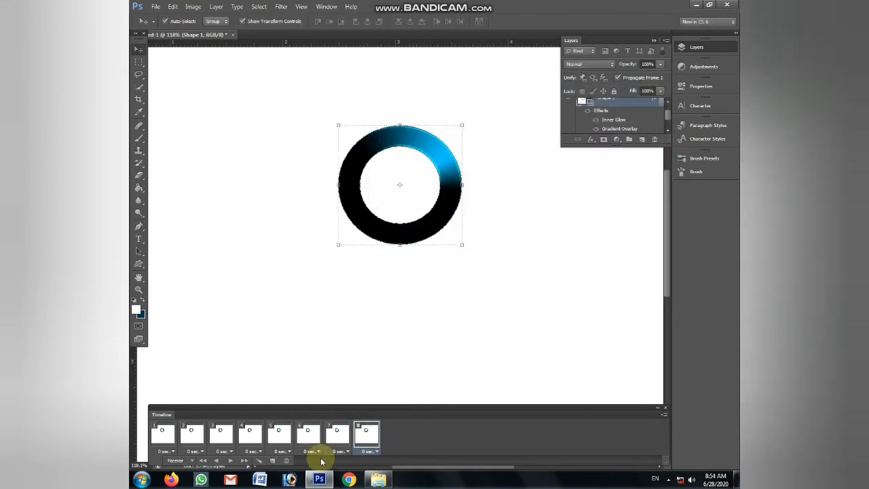
Add a ninth animation frame and set the ring's Gradient Overlay angle to 160° in it
click(272, 461)
double_click(625, 129)
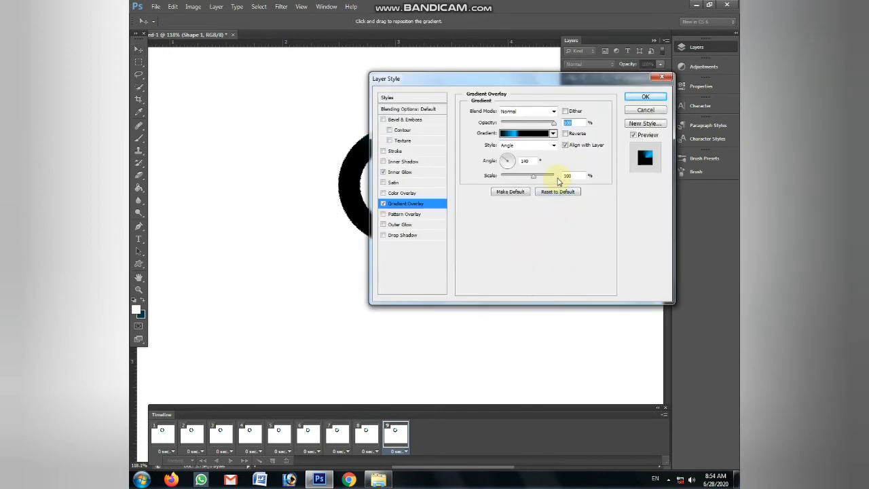
key(Return)
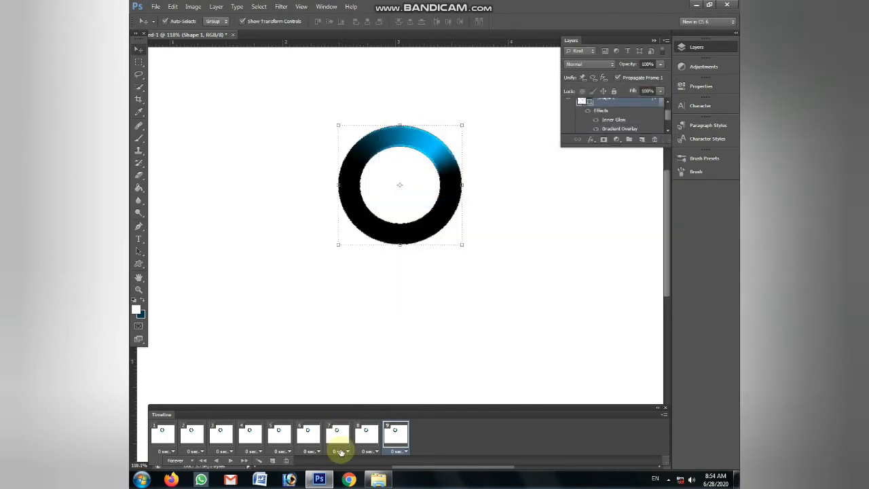
Add a tenth animation frame and set the ring's Gradient Overlay angle to 180° in it
click(272, 460)
double_click(626, 129)
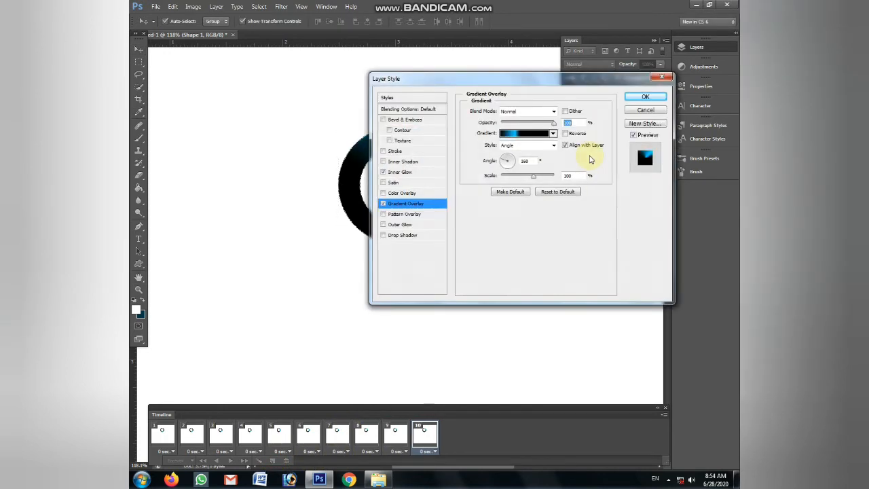
drag(507, 162, 510, 157)
key(Return)
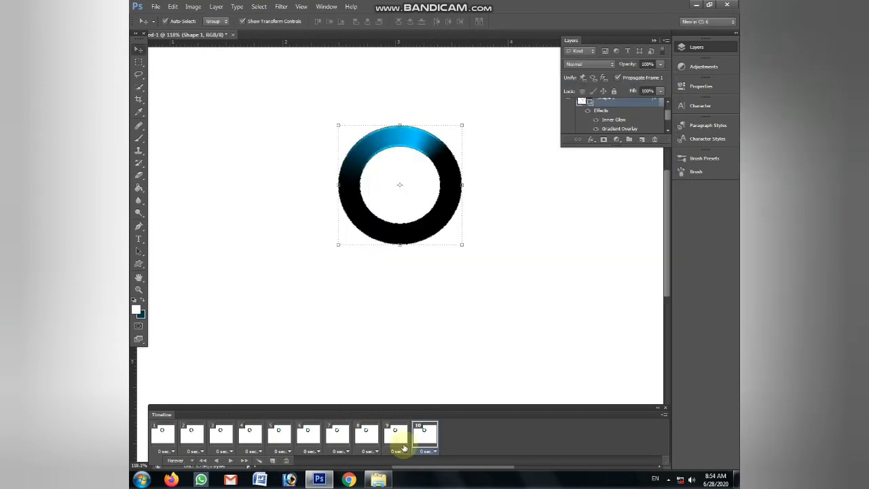
Add an eleventh animation frame and turn the ring's Gradient Overlay angle further counter-clockwise in it
click(272, 460)
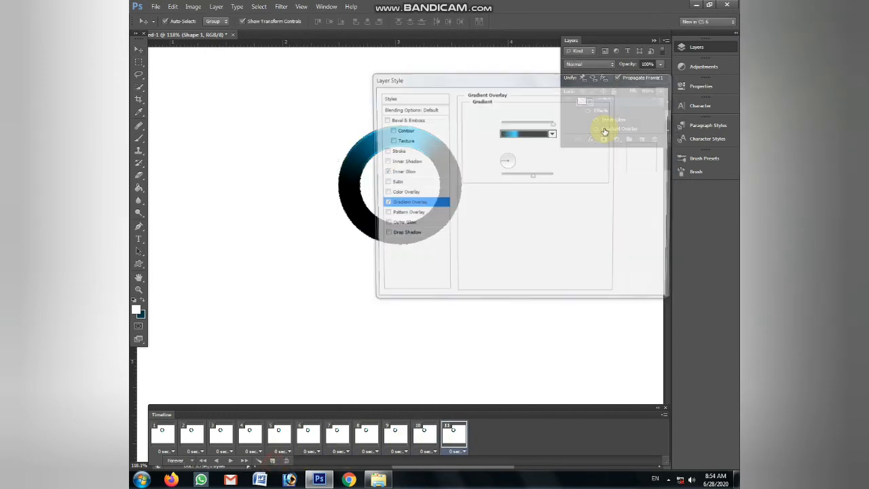
double_click(604, 129)
drag(519, 159, 490, 162)
key(Escape)
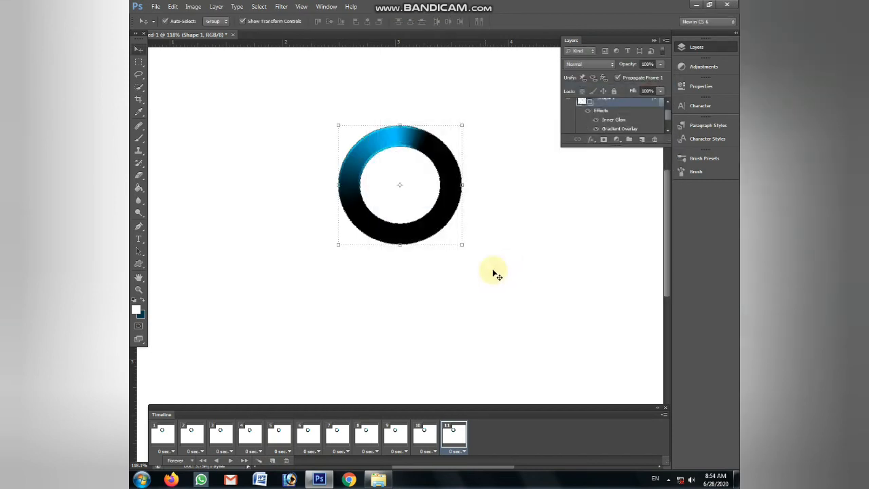
Add a twelfth animation frame and set the ring's Gradient Overlay angle to 220° in it
click(271, 462)
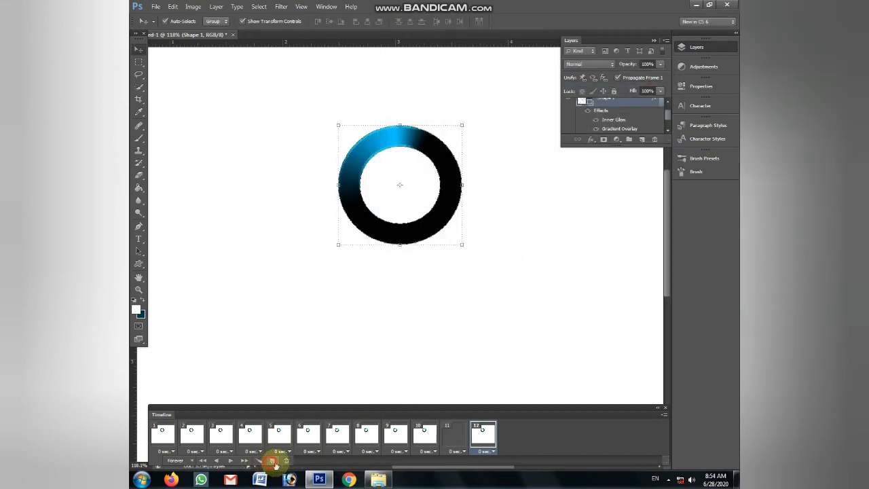
double_click(606, 130)
drag(517, 160, 504, 160)
text(220)
key(Return)
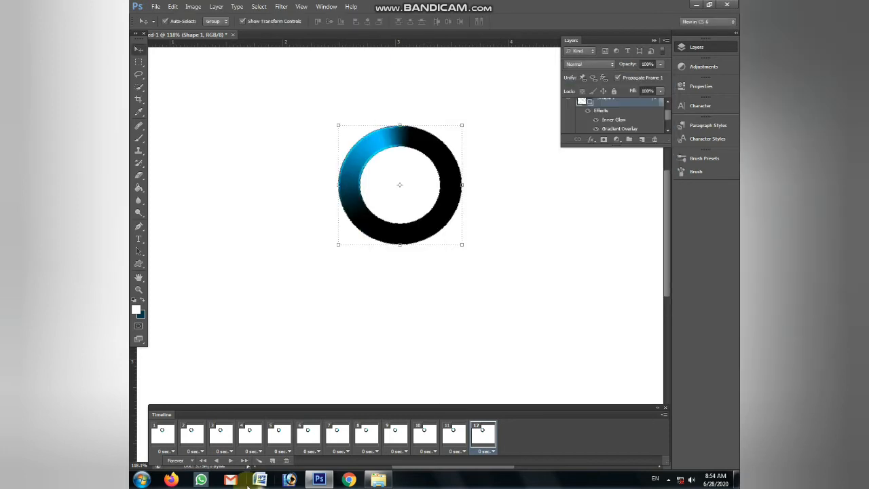
Add two more animation frames and turn the ring's Gradient Overlay angle further counter-clockwise in frame 13
double_click(276, 461)
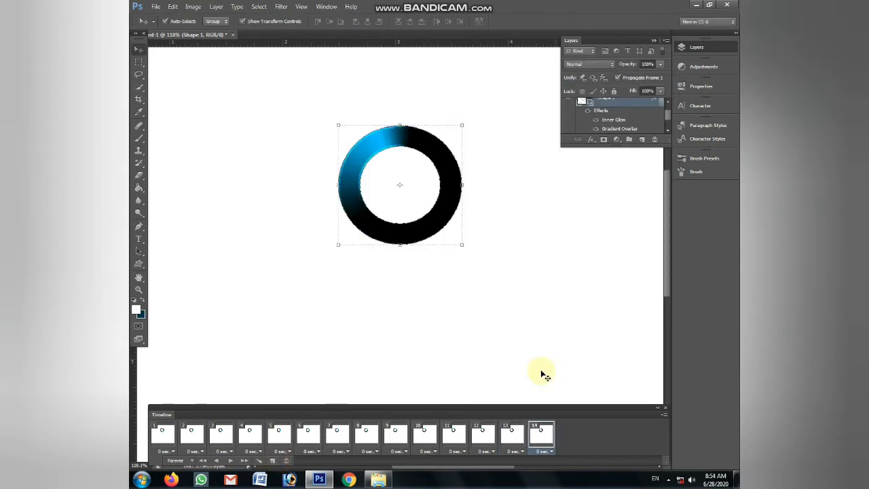
click(513, 432)
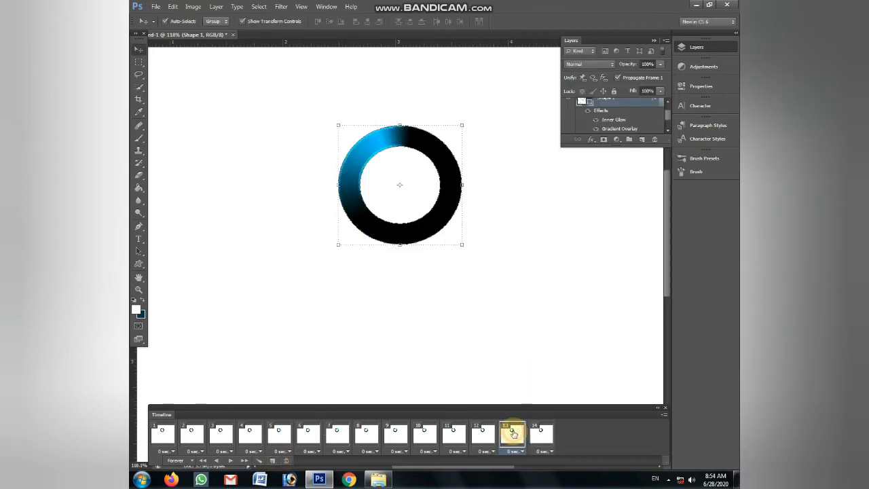
double_click(624, 129)
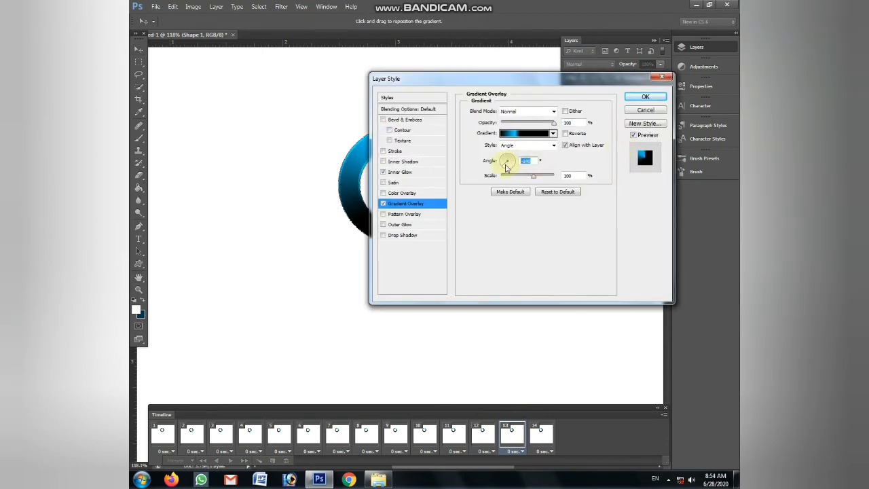
drag(506, 166, 509, 167)
key(Return)
Check the ring's Gradient Overlay angle in frame 12
click(487, 433)
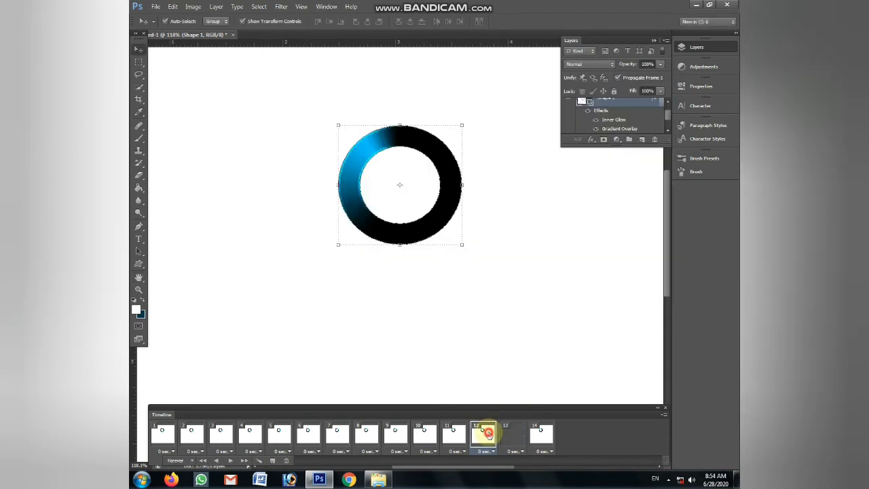
double_click(618, 129)
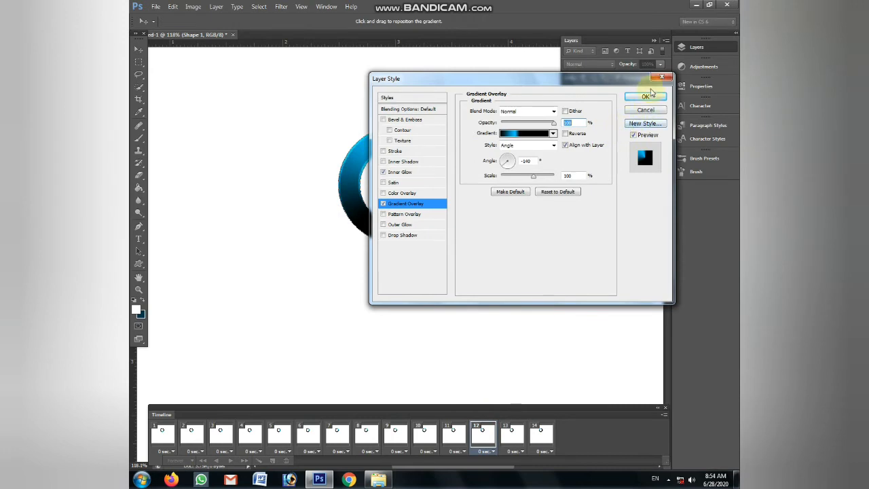
click(646, 95)
Set the ring's Gradient Overlay angle to 260° in frame 14
click(541, 433)
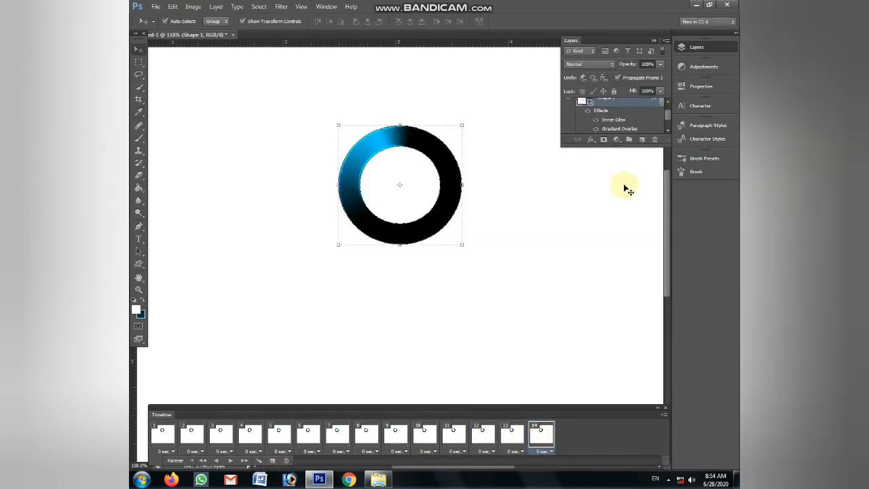
click(607, 130)
double_click(607, 131)
click(524, 161)
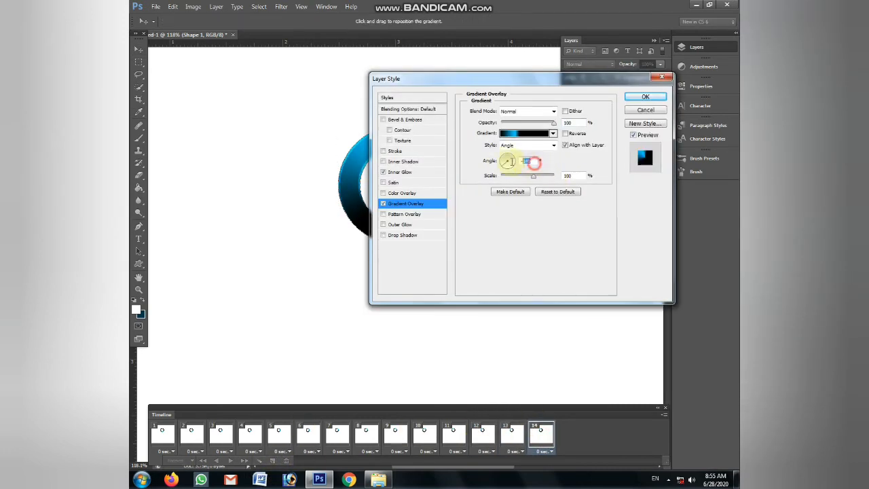
text(260)
key(Return)
Add a fifteenth animation frame and set the ring's Gradient Overlay angle to 280° in it
click(272, 461)
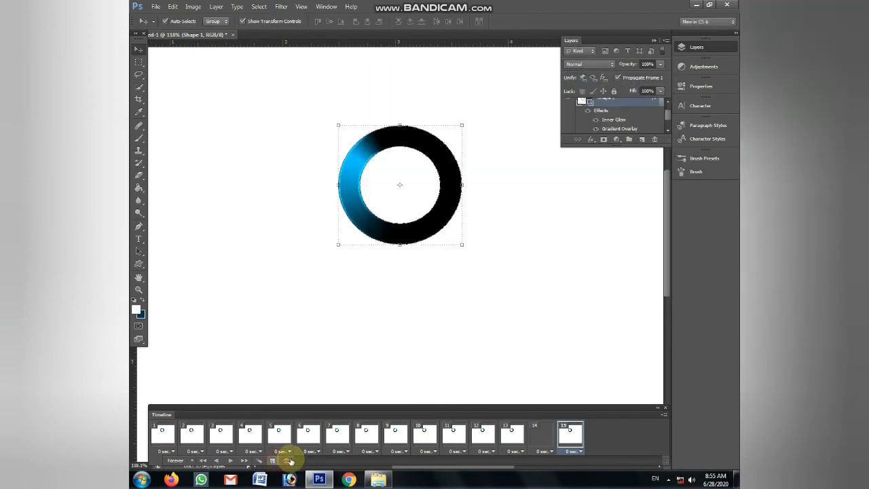
click(613, 129)
double_click(613, 129)
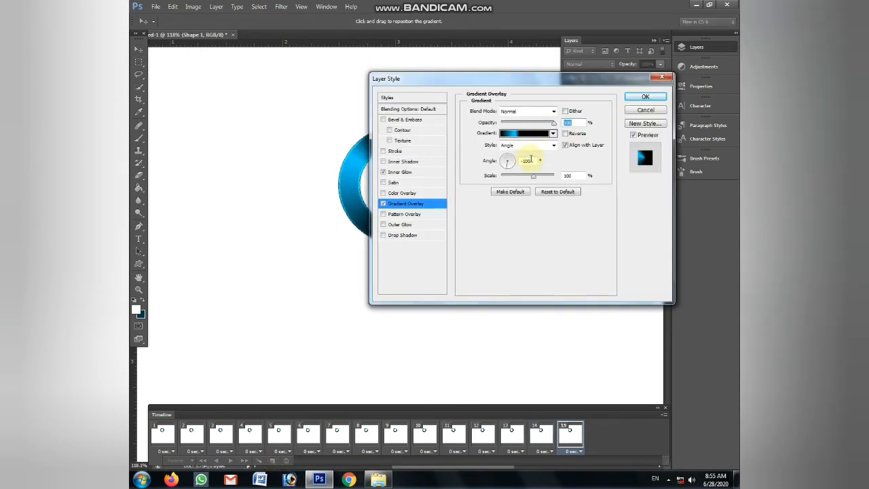
text(28)
text(00)
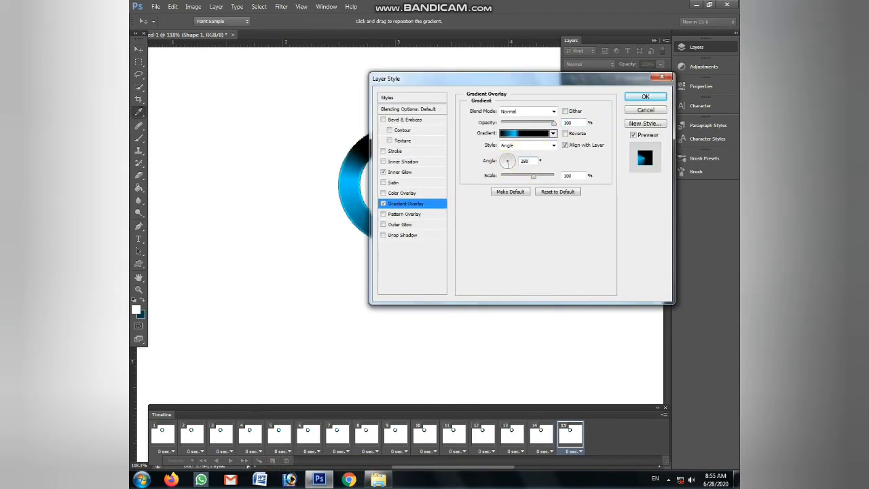
key(Return)
Add a sixteenth animation frame as a copy of frame 15
click(488, 438)
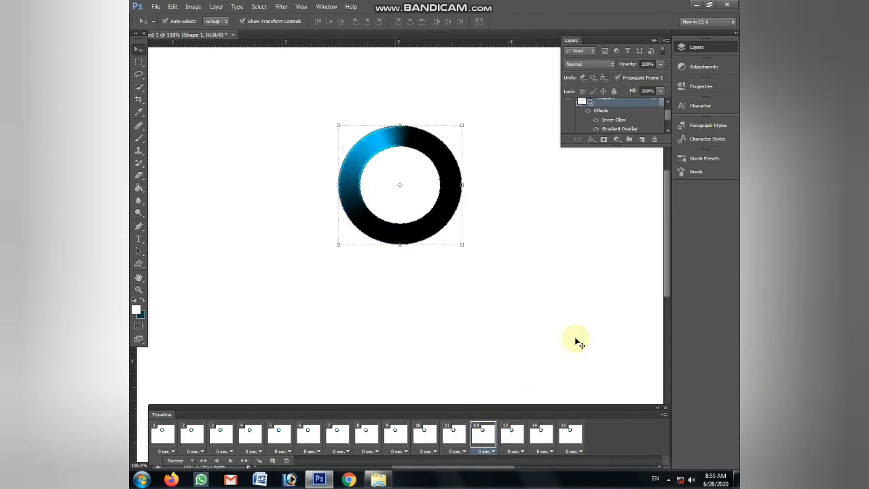
click(570, 434)
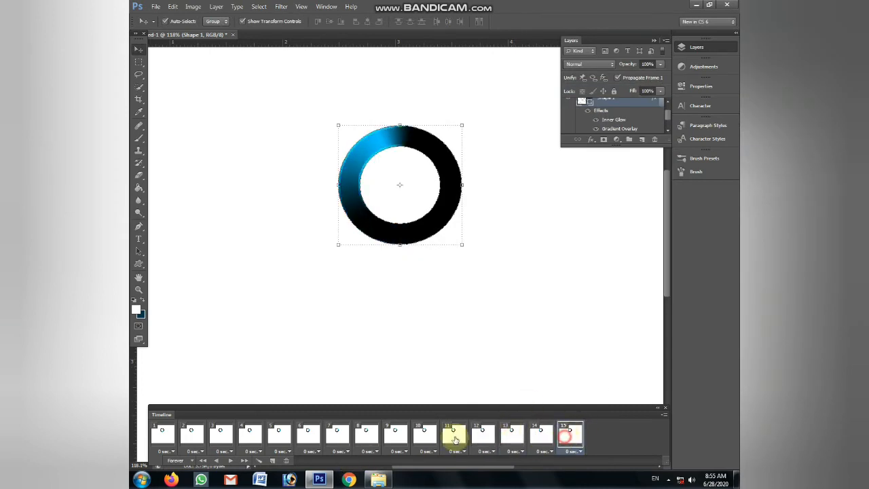
click(275, 463)
Check the ring's Gradient Overlay angle in frame 12 and step through frames 13 to 16
drag(599, 435, 497, 438)
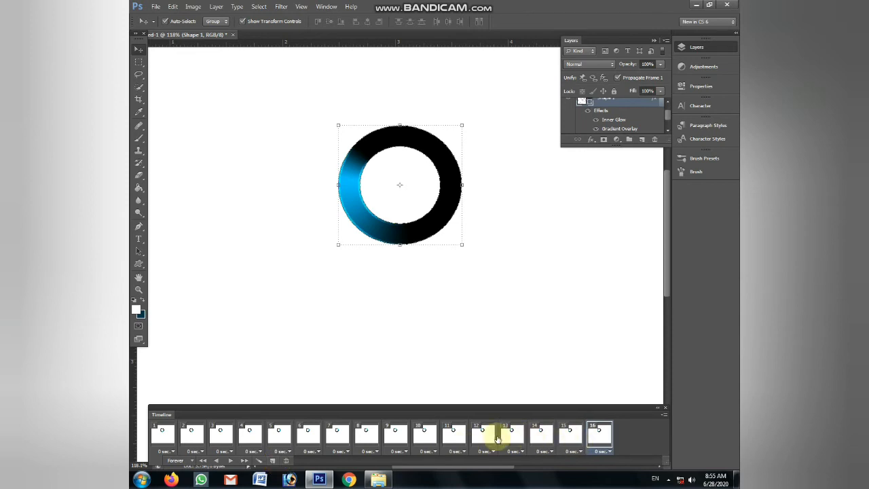
drag(497, 438, 482, 434)
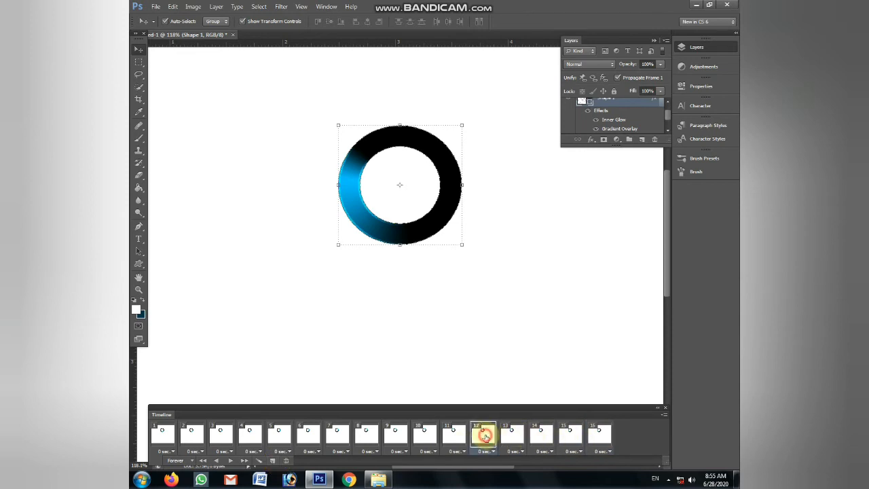
double_click(624, 130)
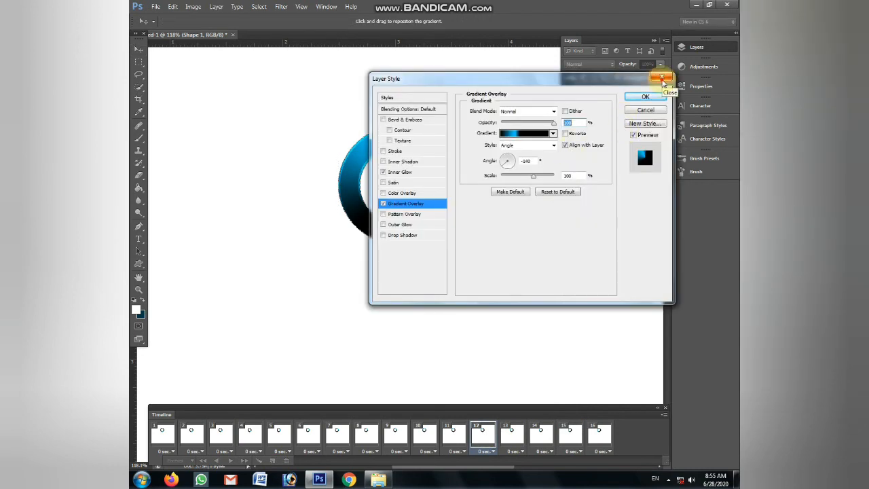
click(662, 79)
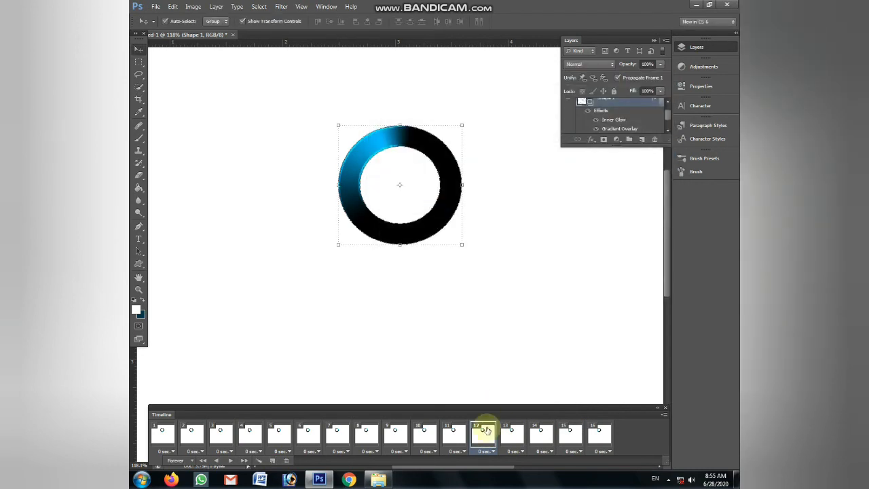
click(600, 436)
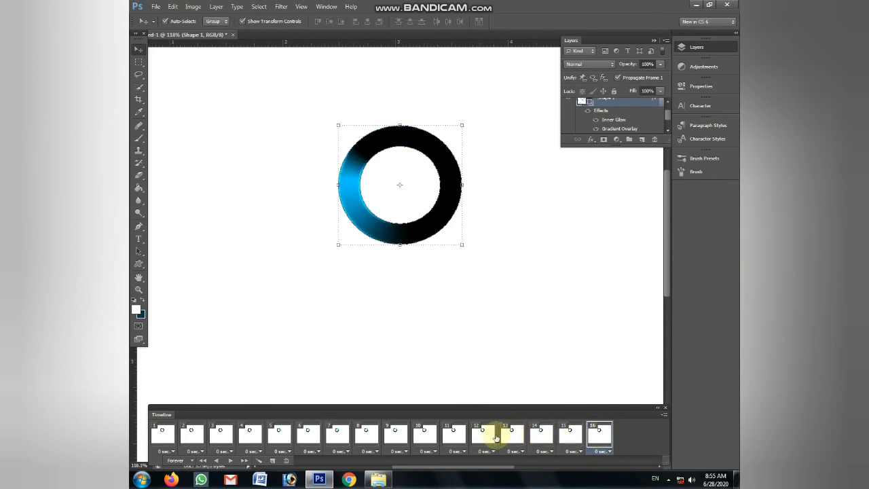
click(509, 434)
click(542, 434)
click(570, 434)
click(600, 434)
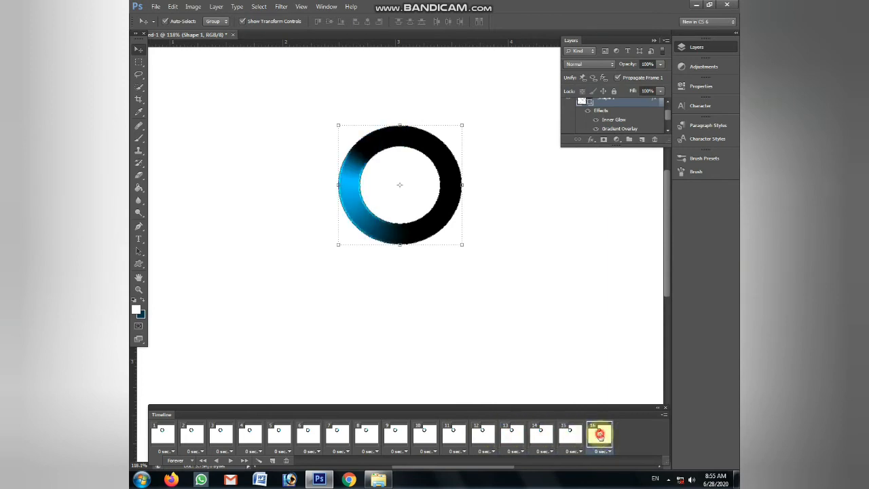
Set the ring's Gradient Overlay angle to -60° in frame 16
double_click(607, 129)
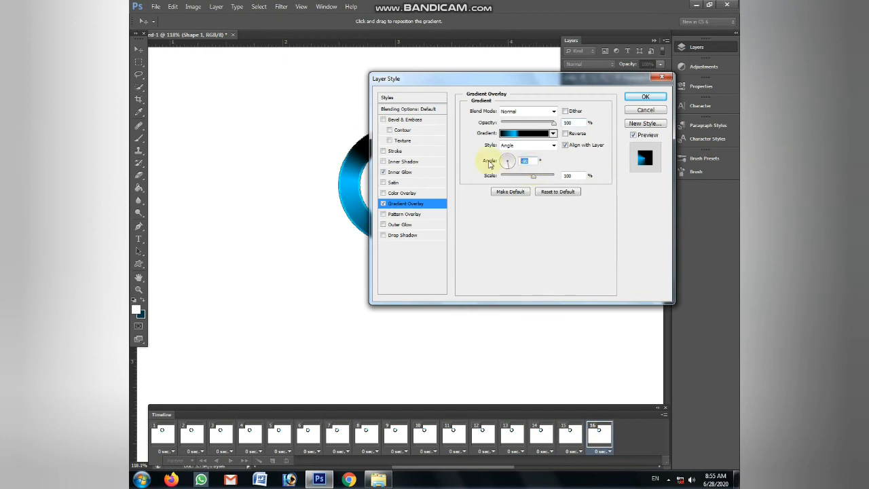
text(90)
key(Return)
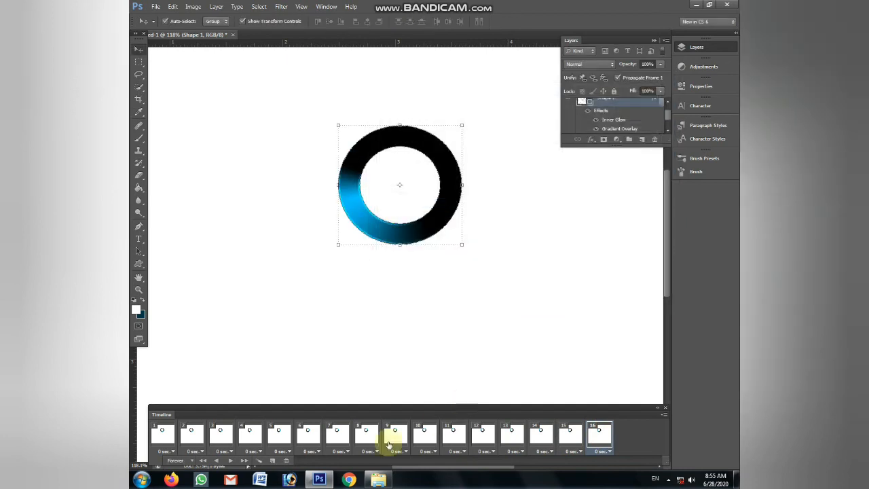
Add a seventeenth animation frame and set the ring's Gradient Overlay angle to 320° in it
click(286, 460)
click(617, 129)
double_click(613, 129)
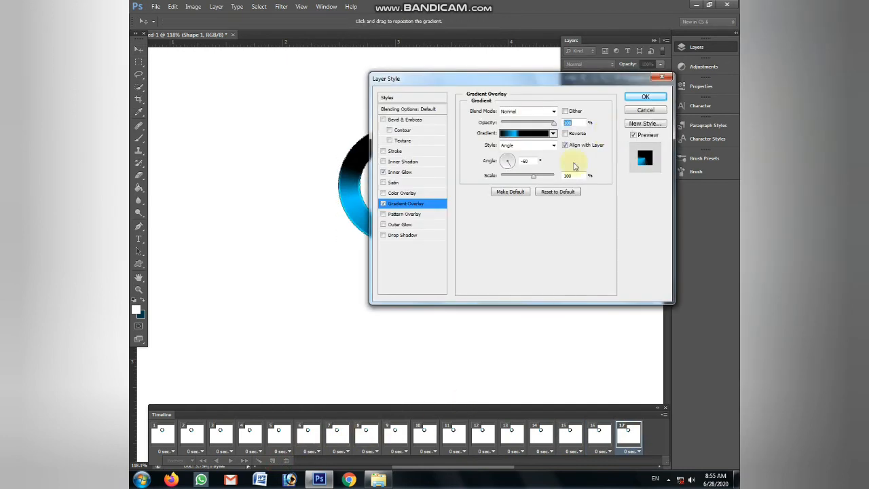
text(320)
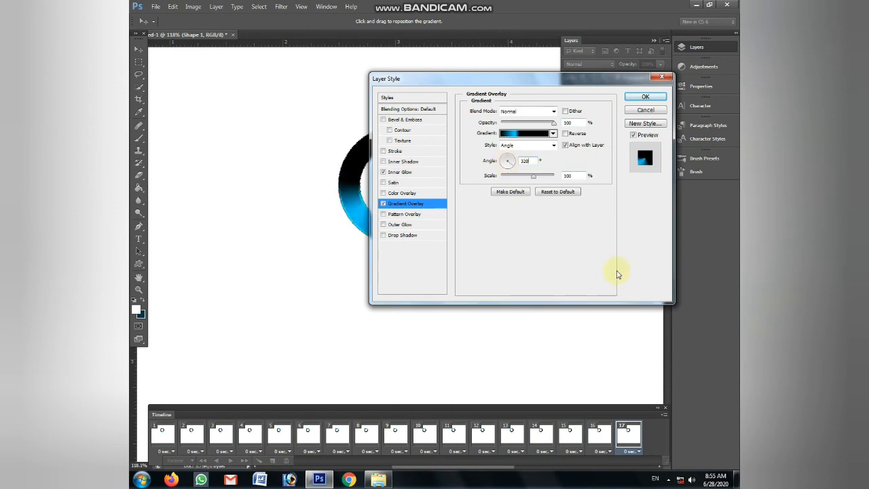
key(Return)
Add an eighteenth animation frame and turn the ring's Gradient Overlay angle further counter-clockwise in it
click(286, 460)
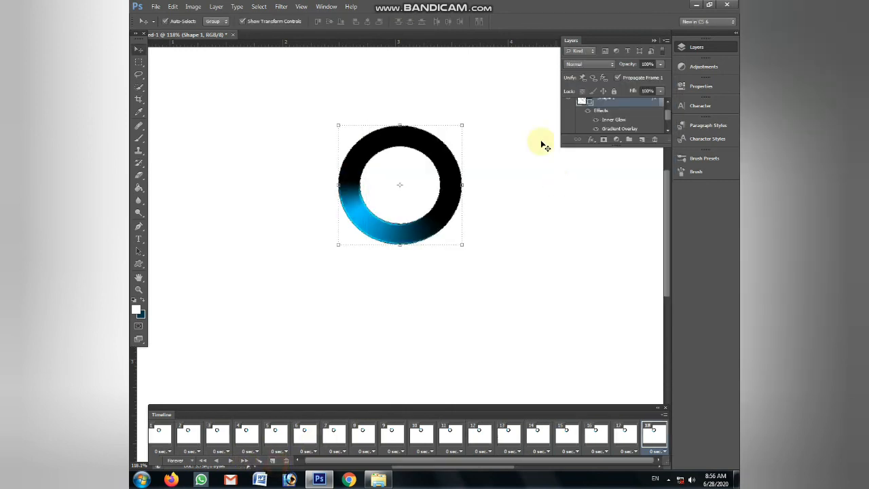
double_click(611, 129)
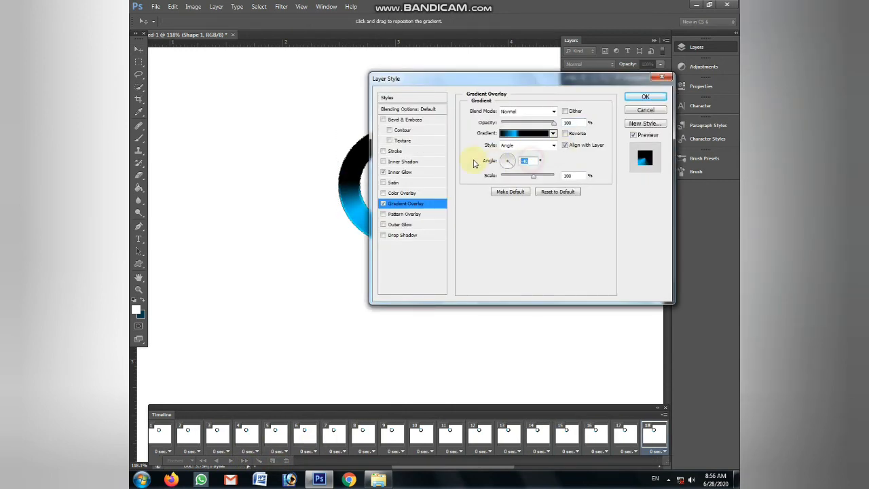
text(300)
key(Return)
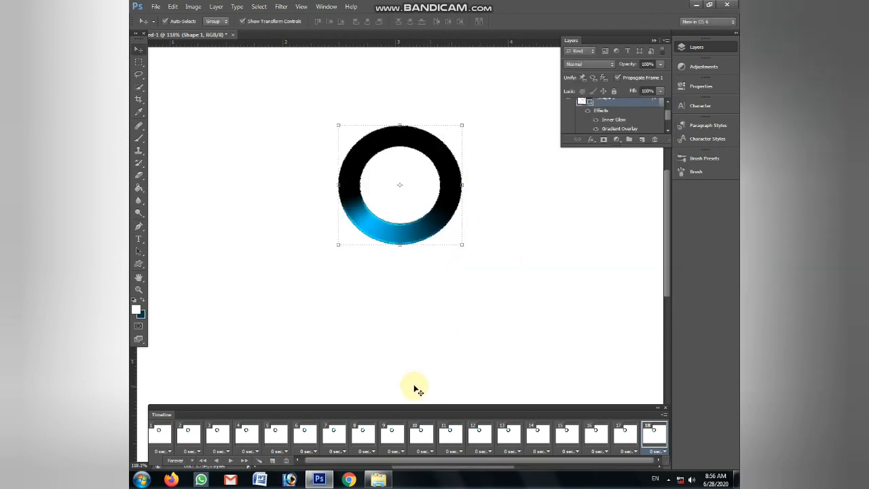
Play the frame animation, examine the gradient's rotation around the ring up close, and stop playback
click(232, 462)
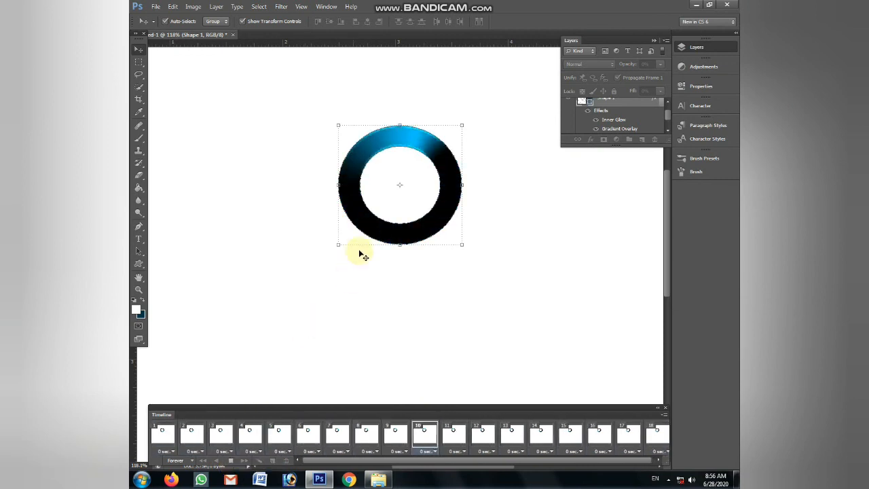
scroll(363, 241, up, 3)
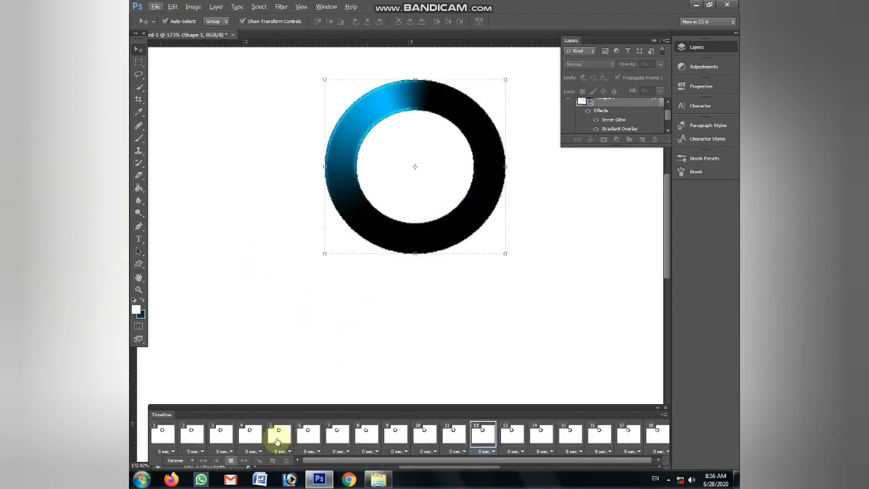
click(230, 461)
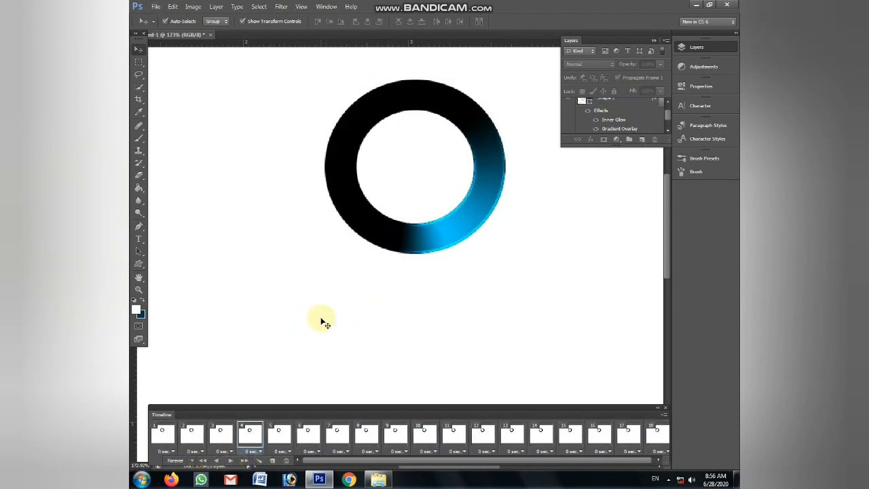